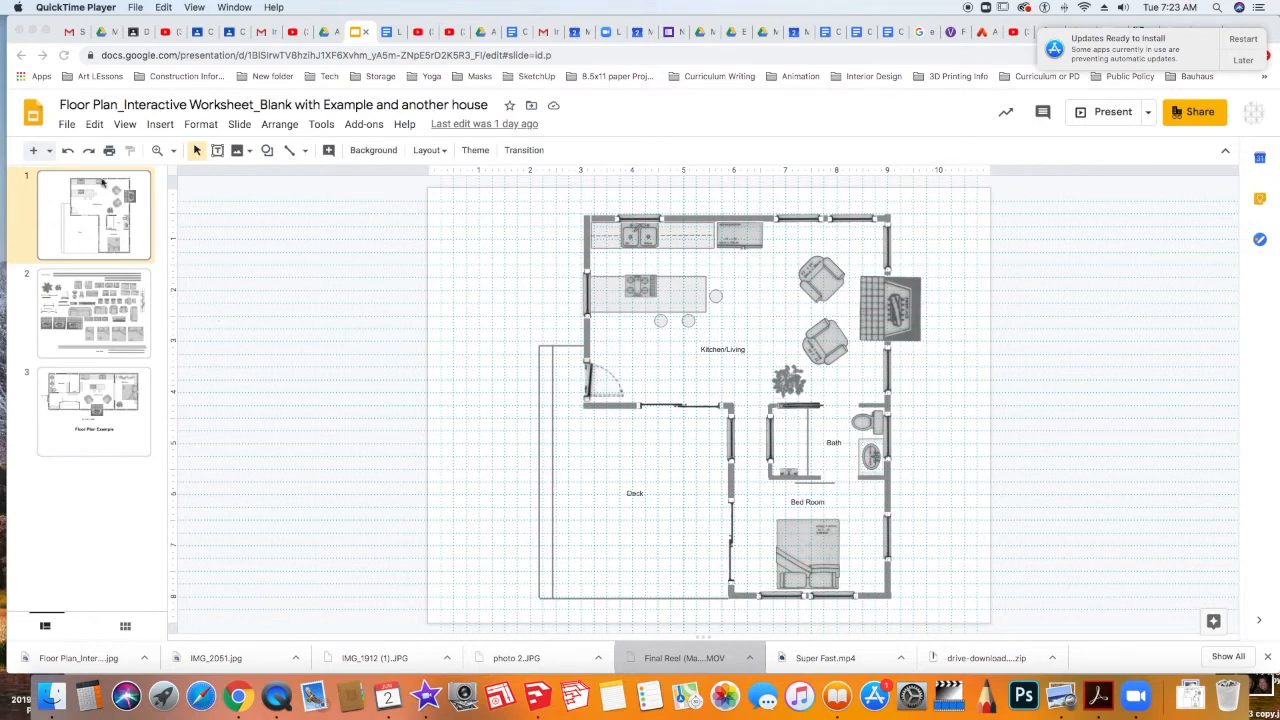
# Download the floor plan slide as a JPEG image
pyautogui.click(70, 128)
pyautogui.click(66, 125)
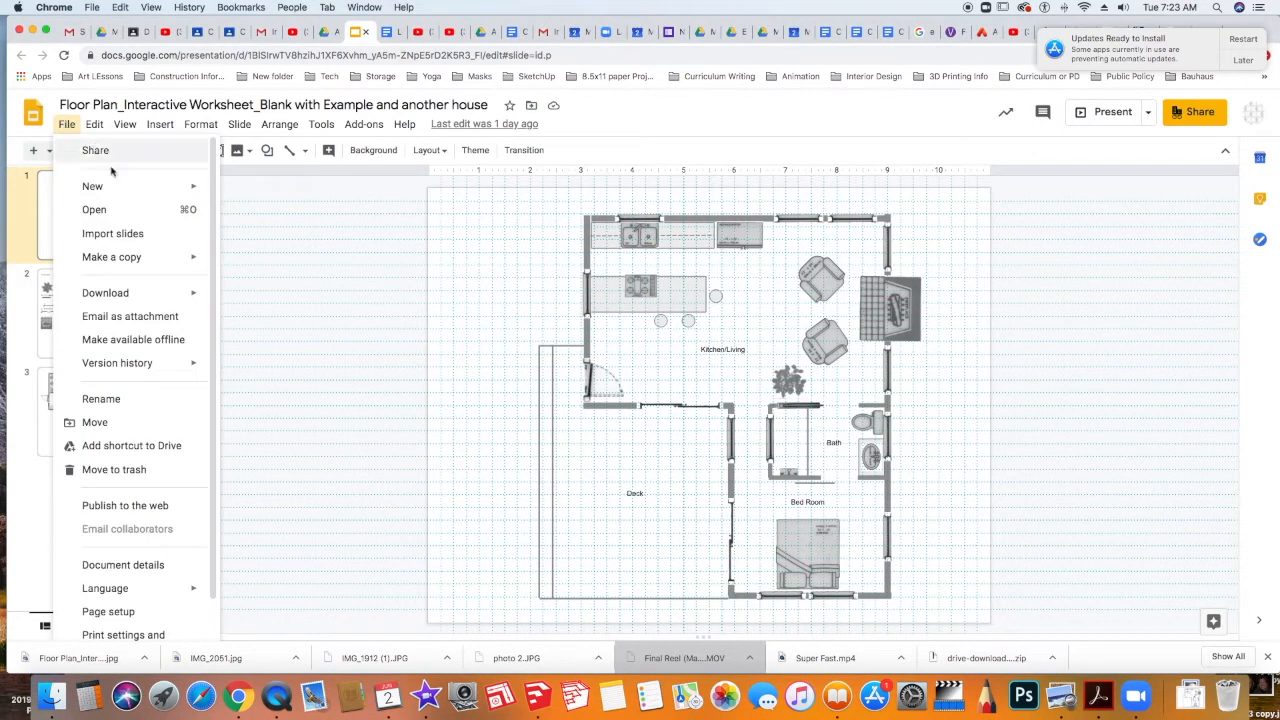
pyautogui.moveTo(125, 302)
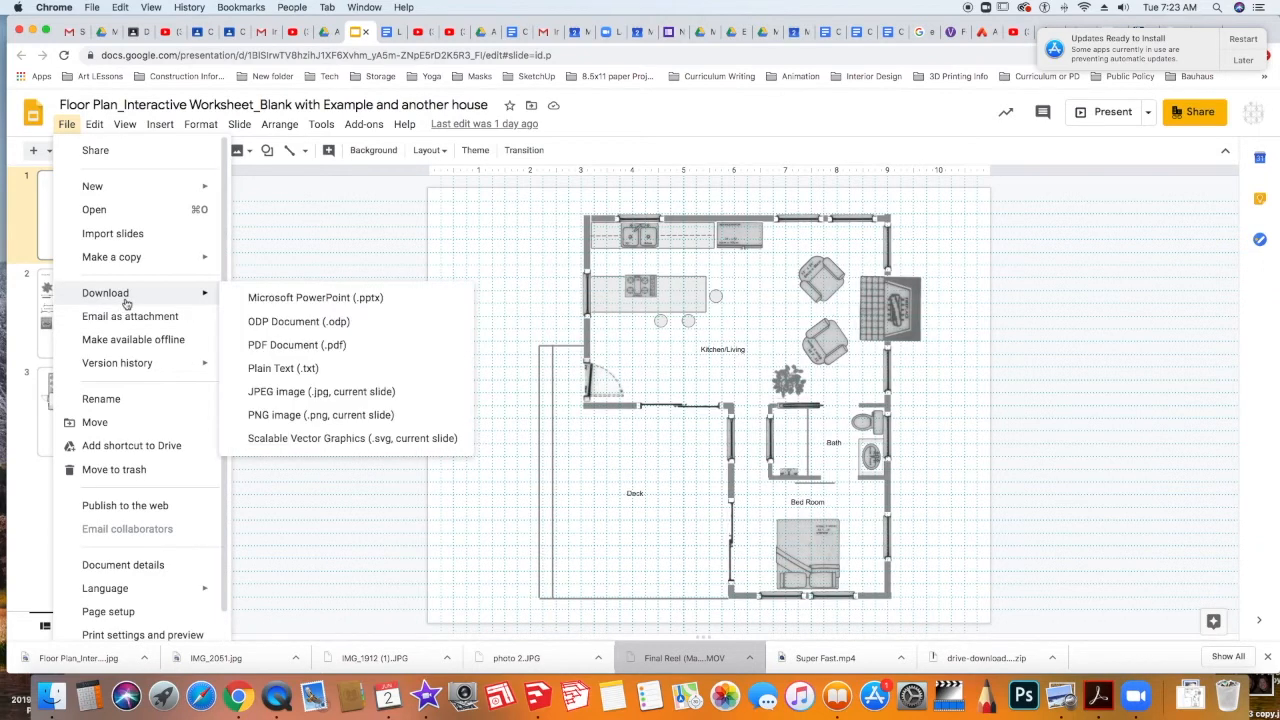
pyautogui.click(271, 394)
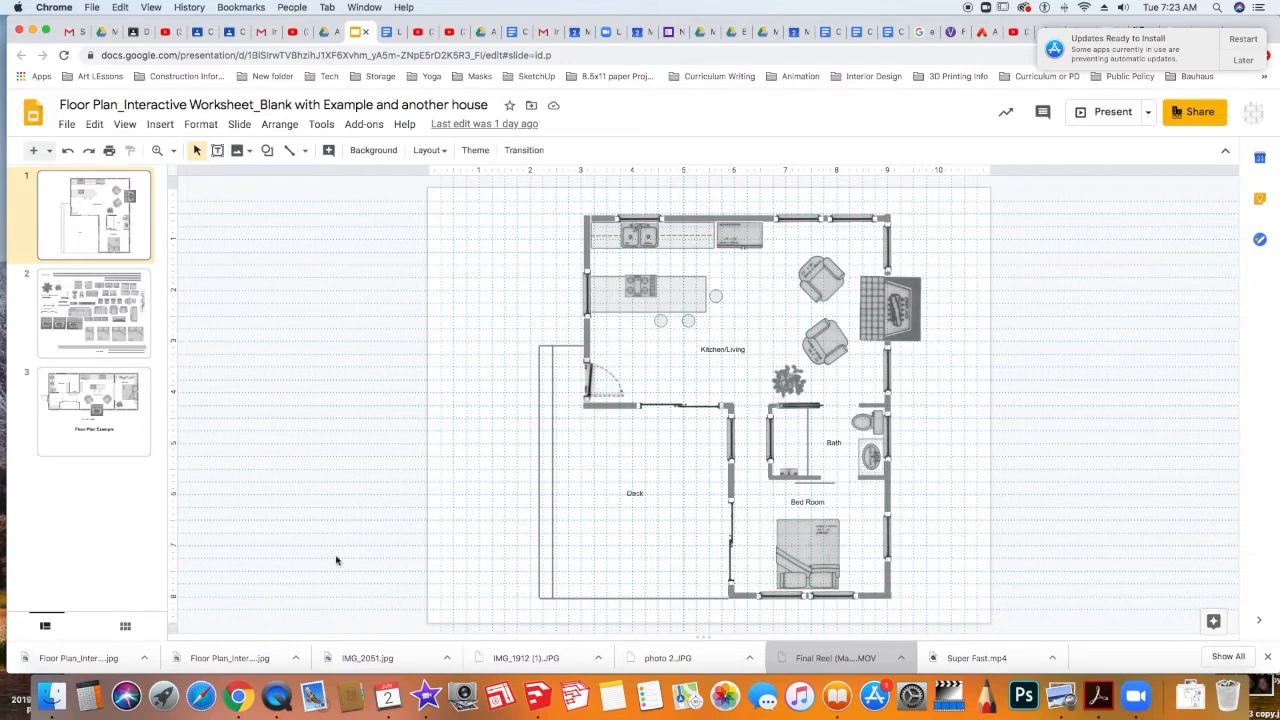
# Switch to SketchUp and create a new model
pyautogui.click(538, 697)
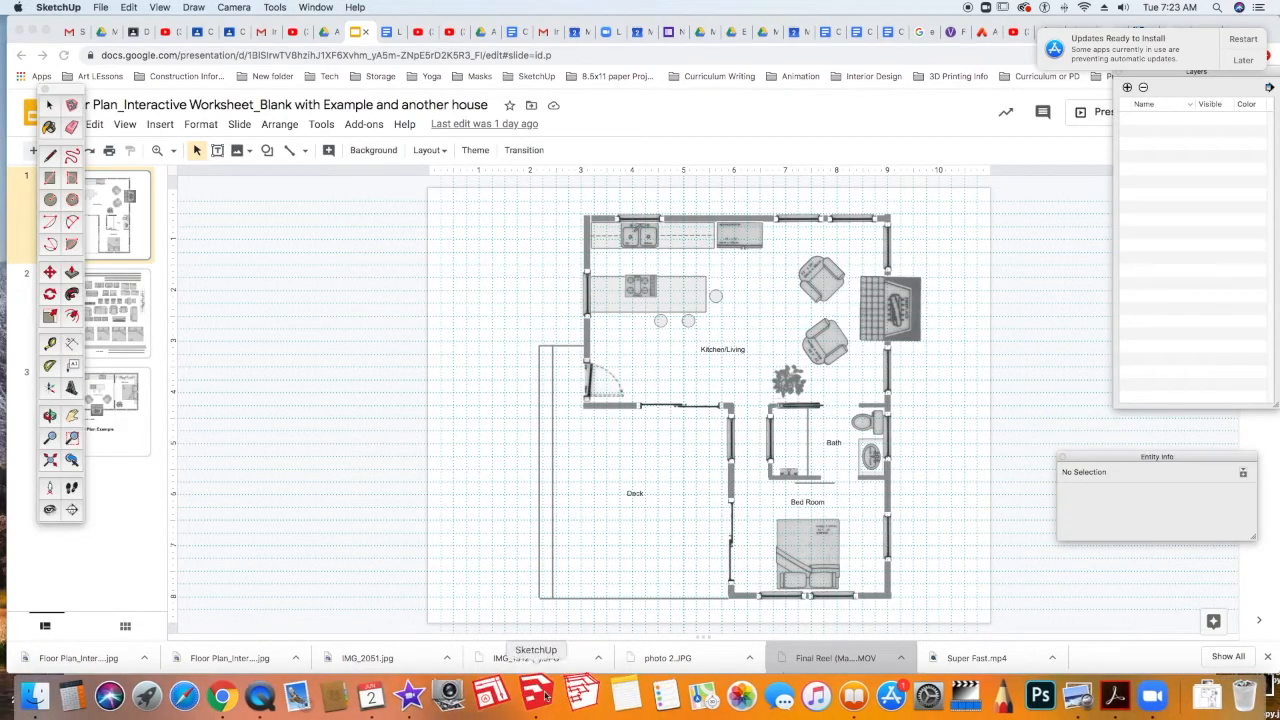
pyautogui.click(101, 7)
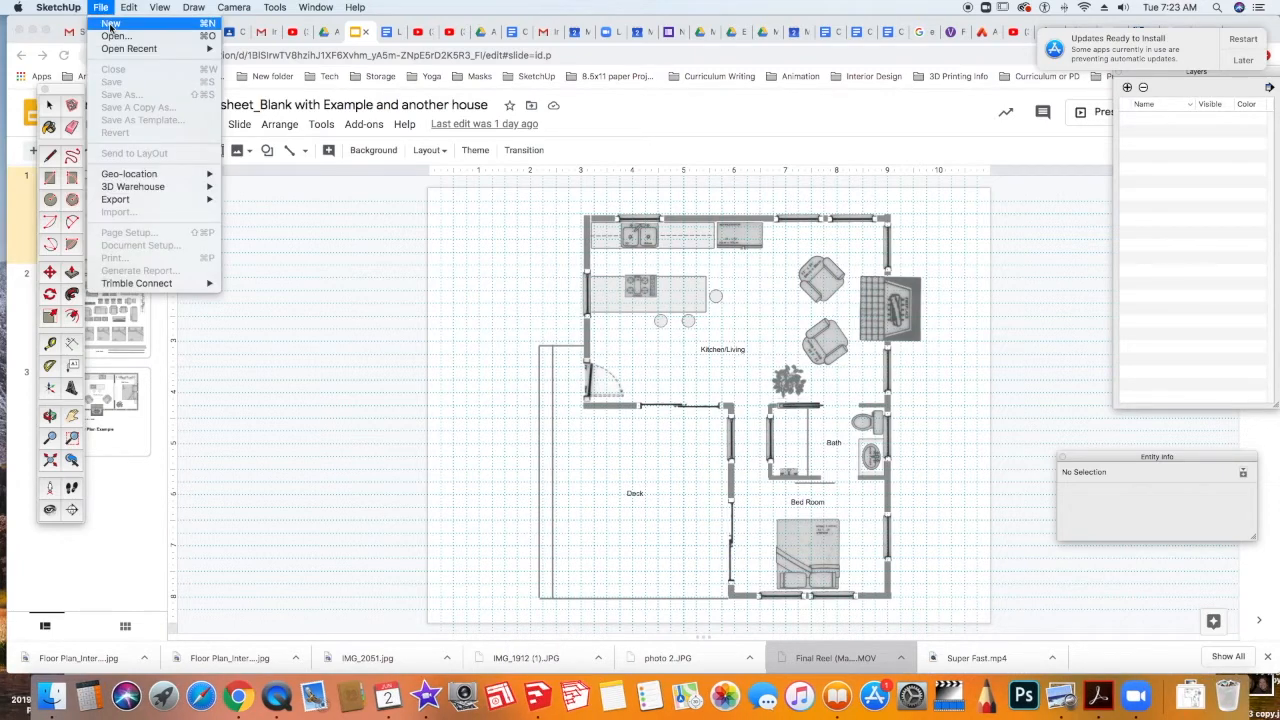
pyautogui.click(111, 22)
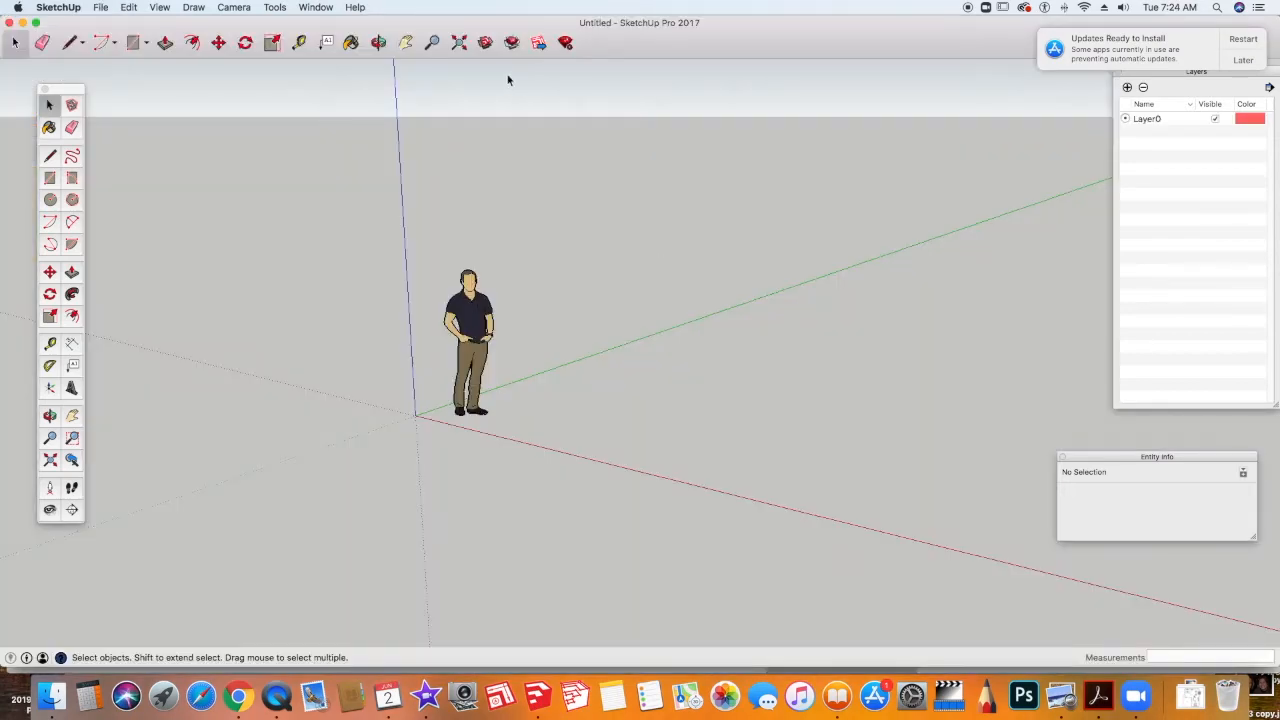
# Import the newest floor plan JPG from Downloads as an image and place it flat on the ground, about 19' 8" high
pyautogui.click(101, 9)
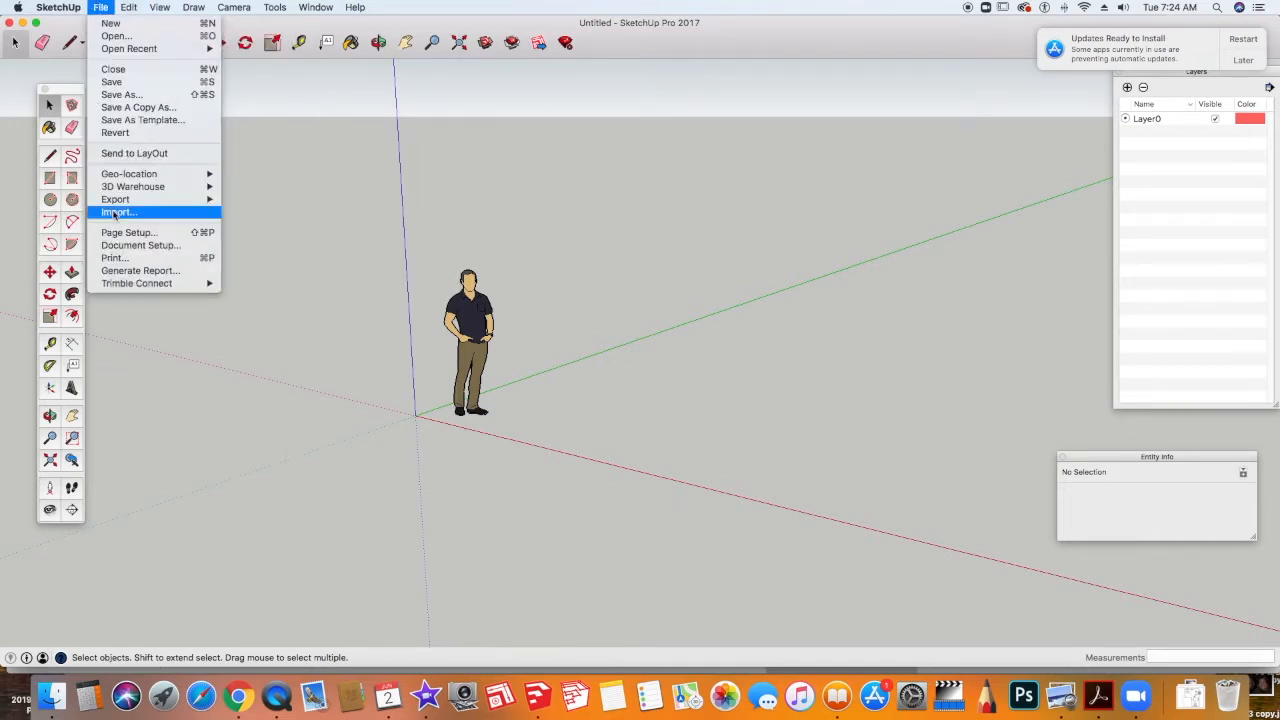
pyautogui.click(181, 211)
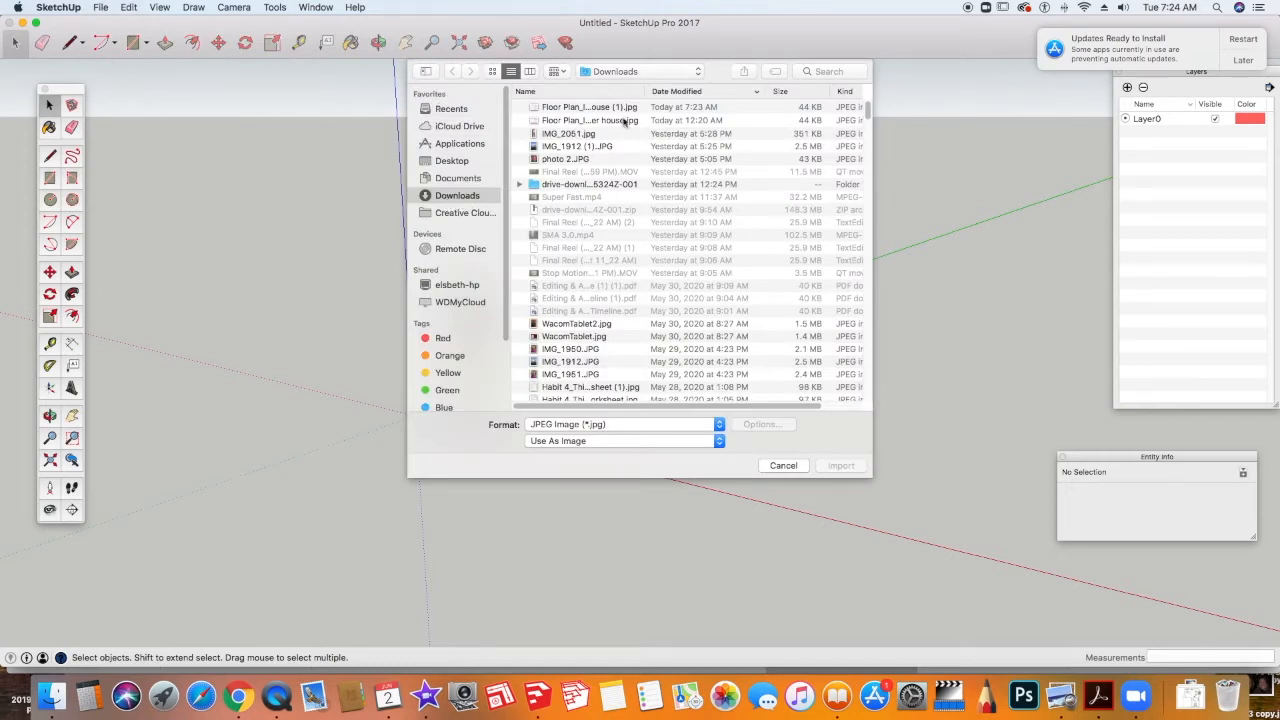
pyautogui.doubleClick(544, 110)
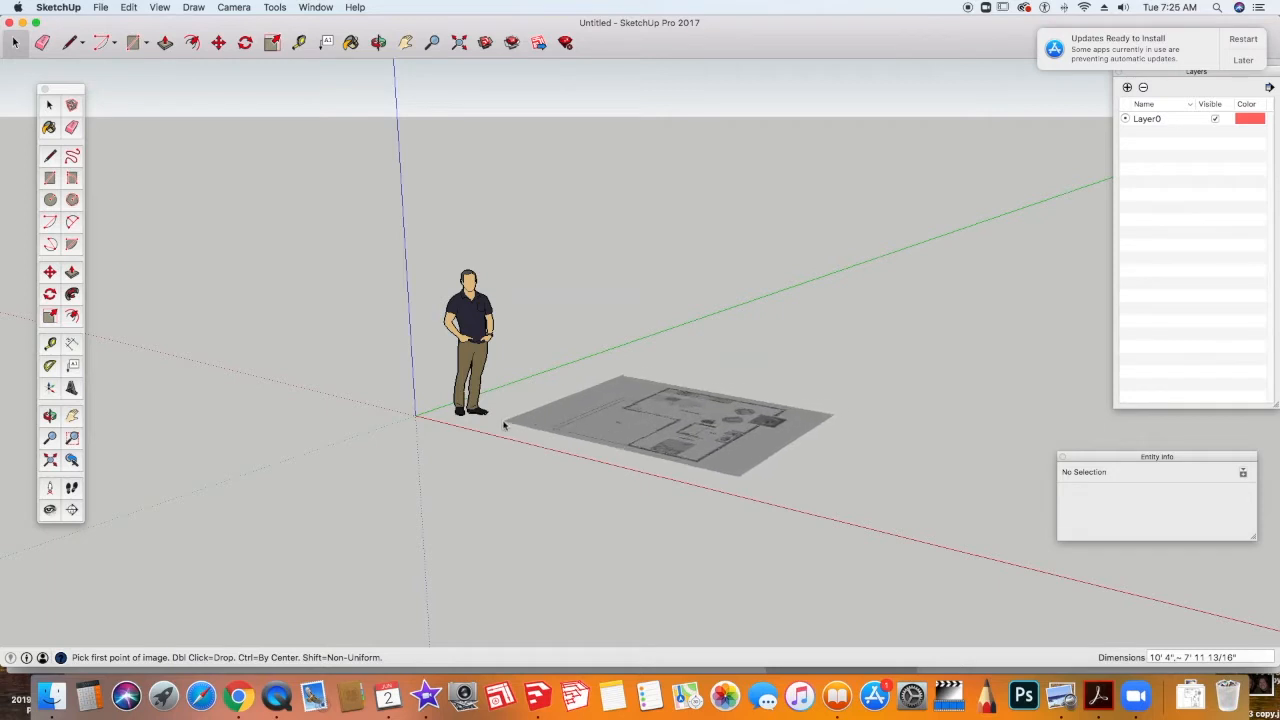
pyautogui.click(505, 425)
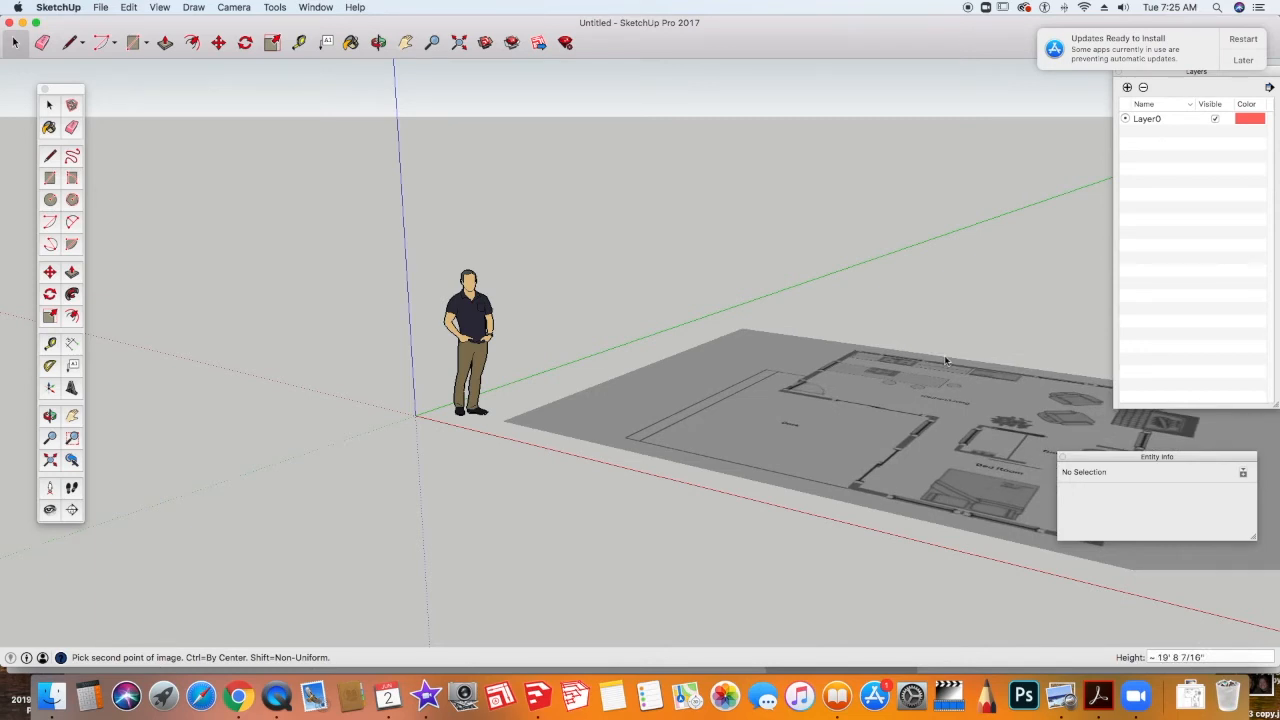
pyautogui.click(945, 360)
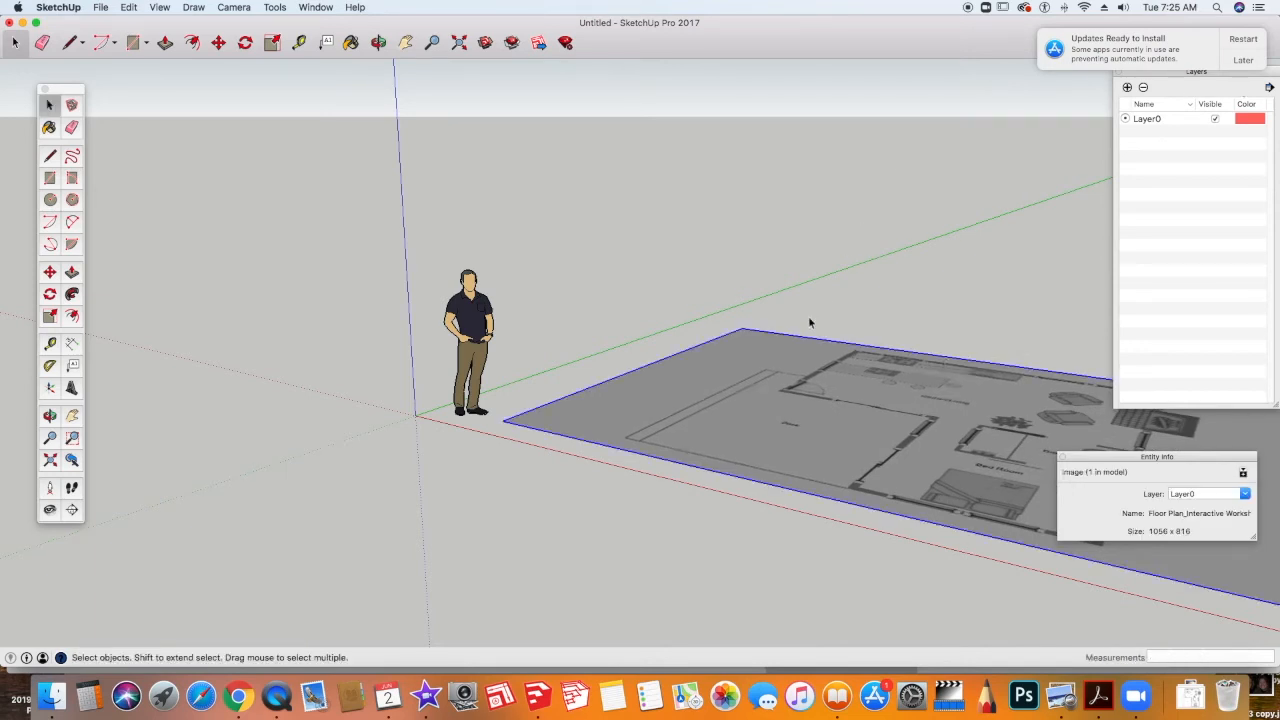
# Measure the outer length of the kitchen's upper wall on the floor plan image with the Tape Measure
pyautogui.moveTo(810, 323); pyautogui.dragTo(938, 625, button='middle')
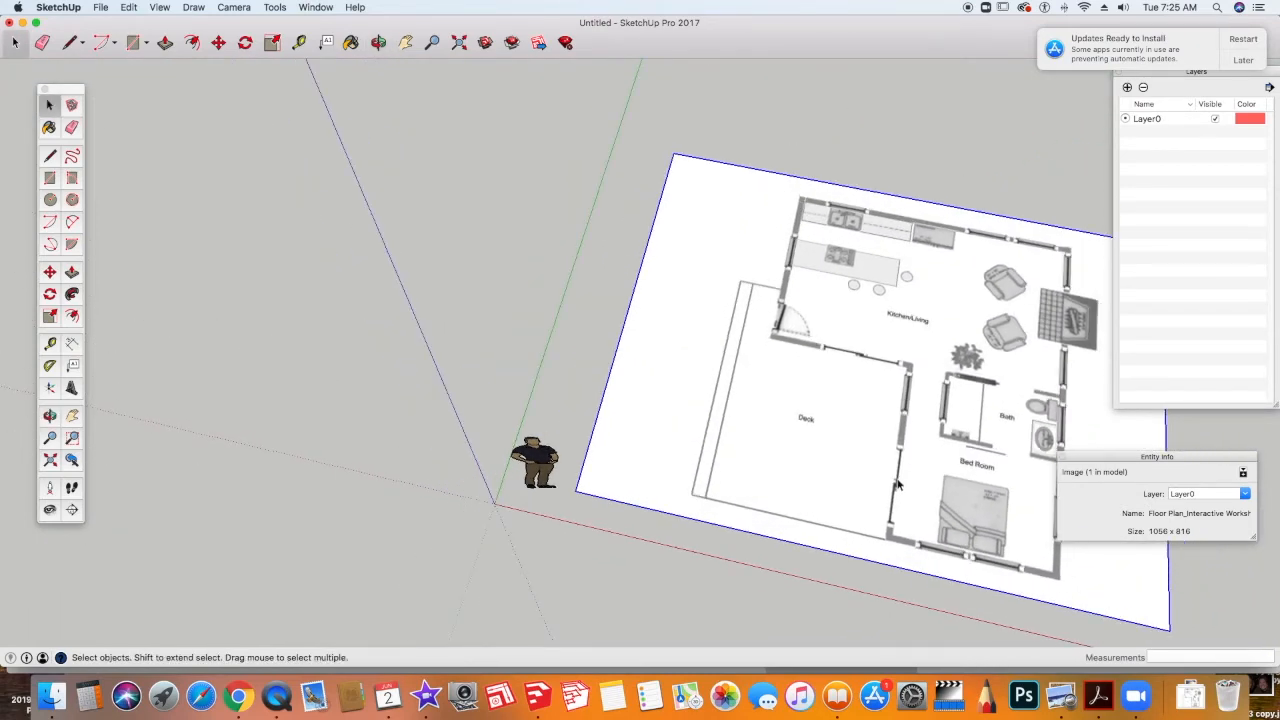
pyautogui.moveTo(889, 468); pyautogui.dragTo(752, 545, button='middle')
pyautogui.click(50, 343)
pyautogui.click(690, 185)
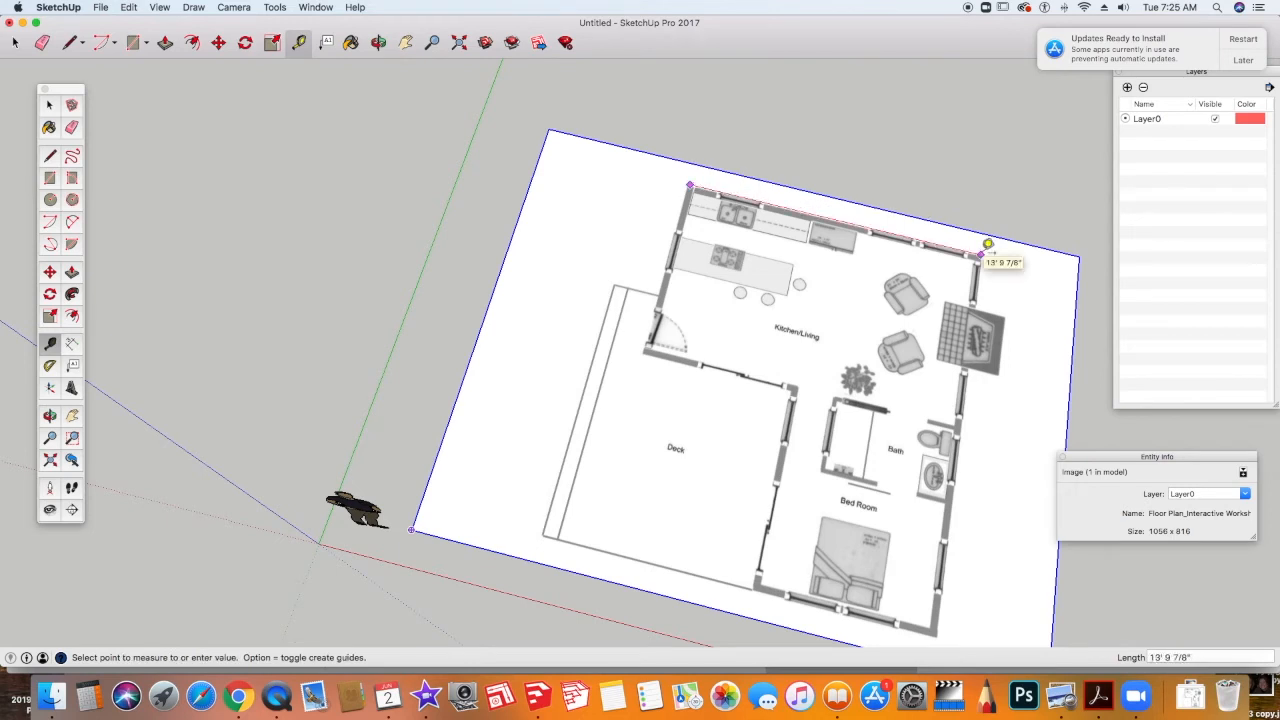
pyautogui.click(987, 244)
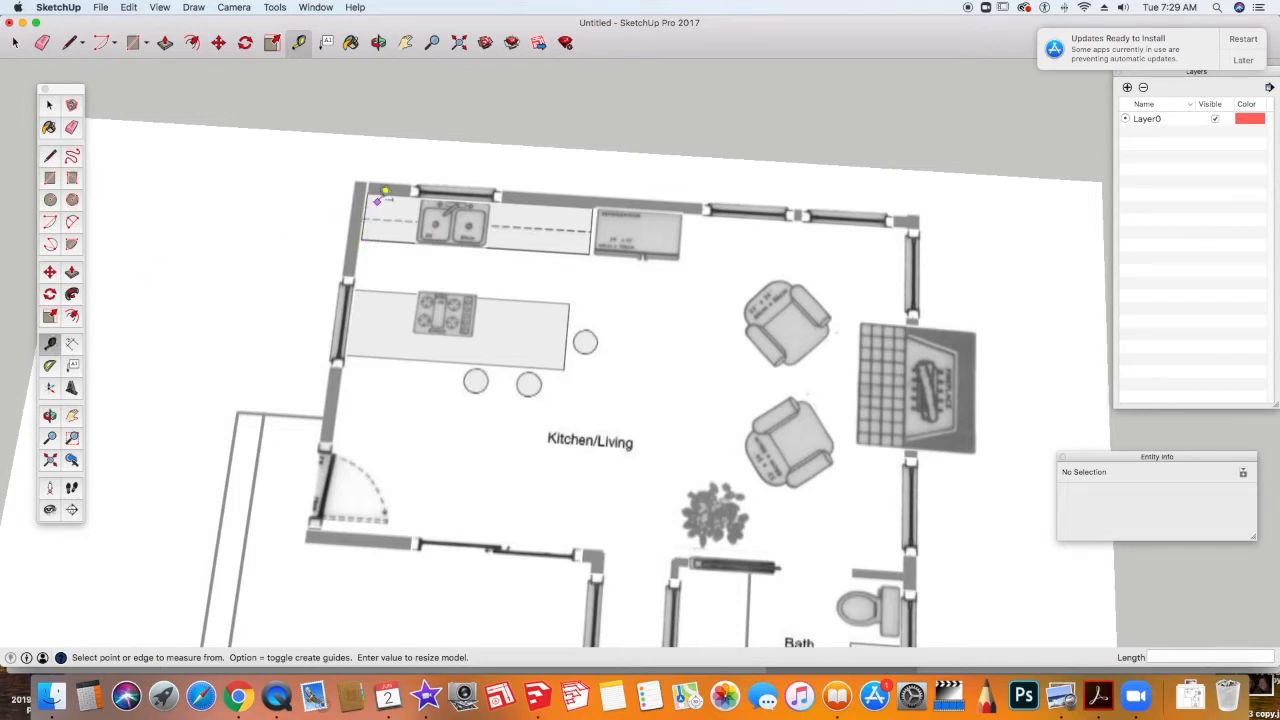
# Measure the upper kitchen wall between its inner corners with the Tape Measure and resize the model to make that length 23'
pyautogui.scroll(1, 370, 185)
pyautogui.scroll(4, 370, 185)
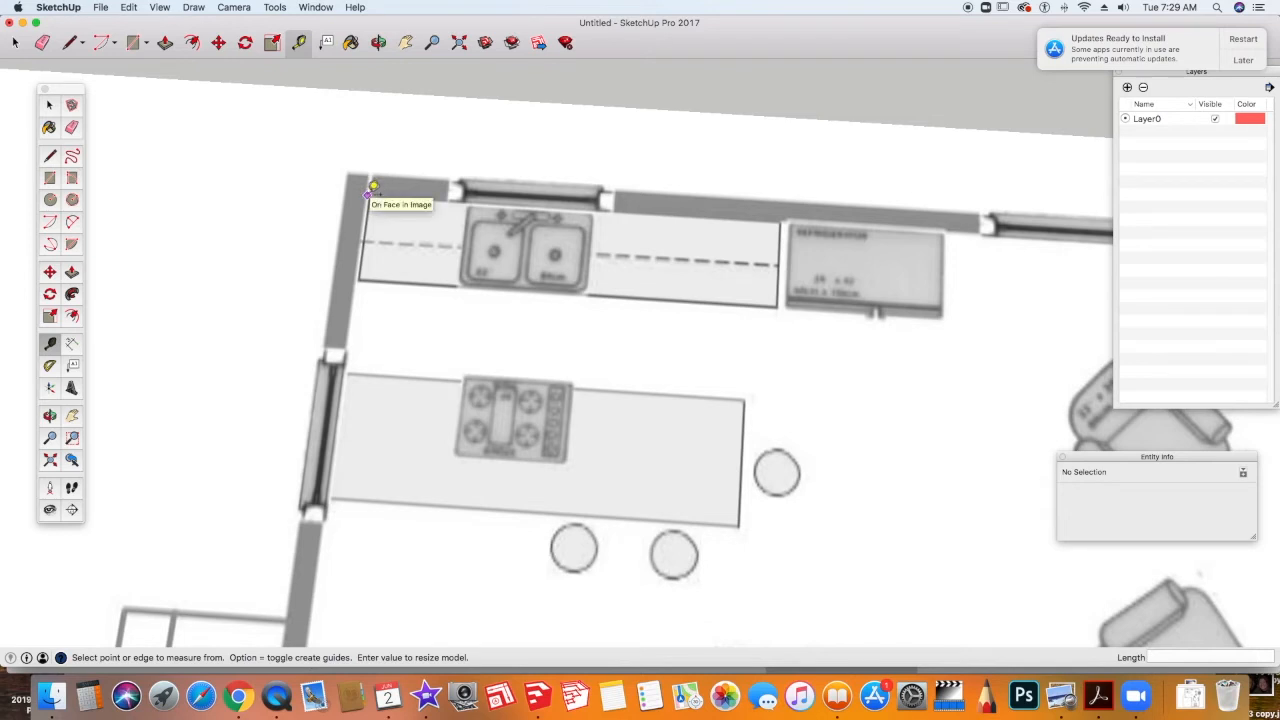
pyautogui.click(371, 186)
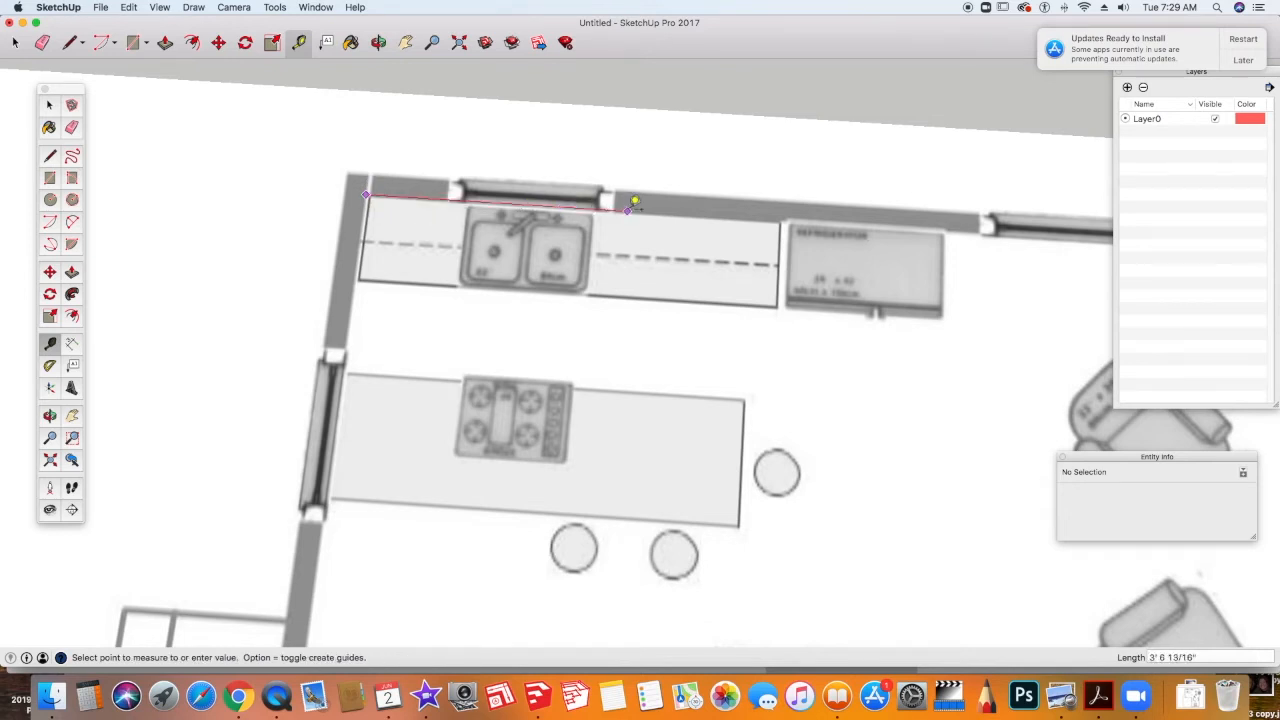
pyautogui.scroll(-2, 645, 205)
pyautogui.scroll(-2, 645, 205)
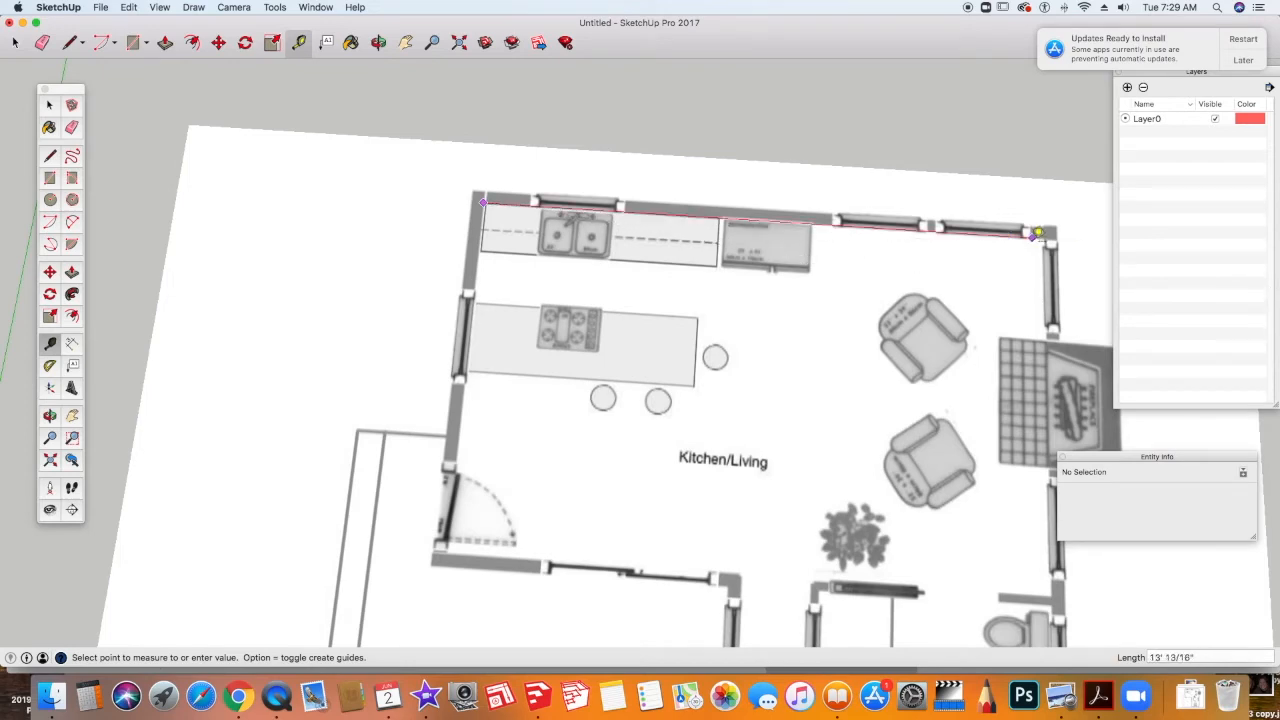
pyautogui.scroll(5, 1045, 233)
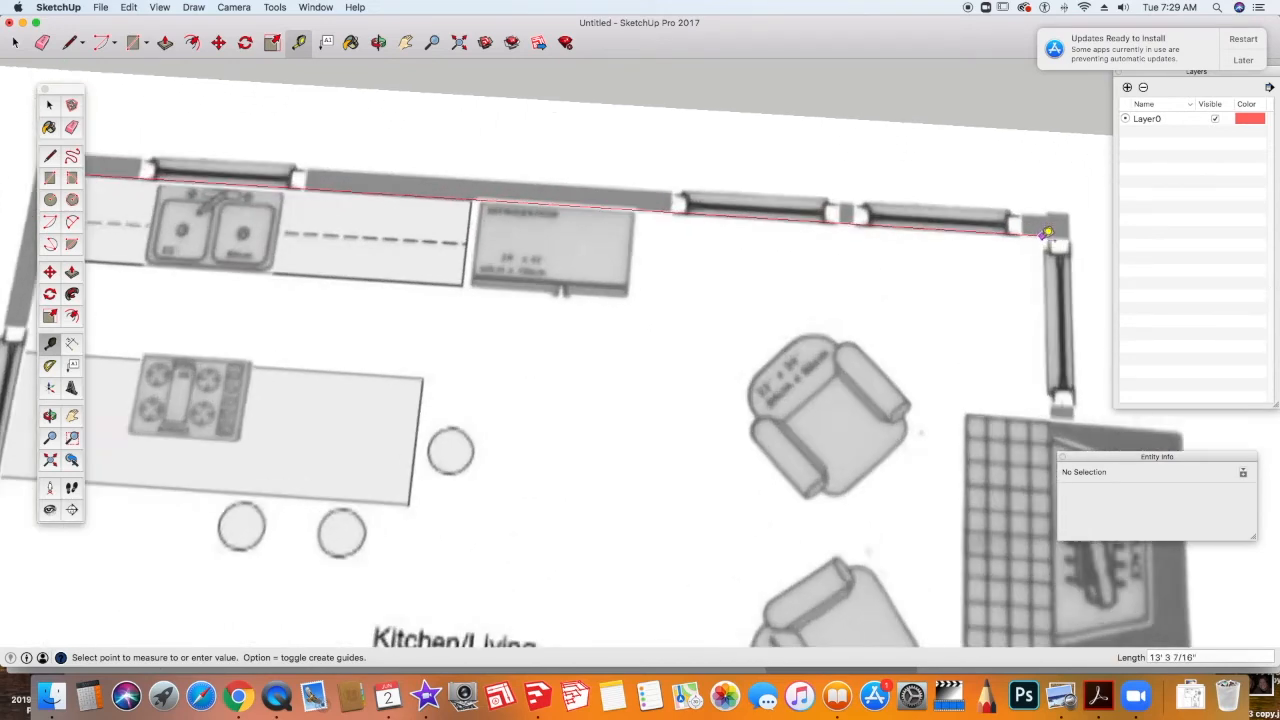
pyautogui.scroll(3, 1045, 233)
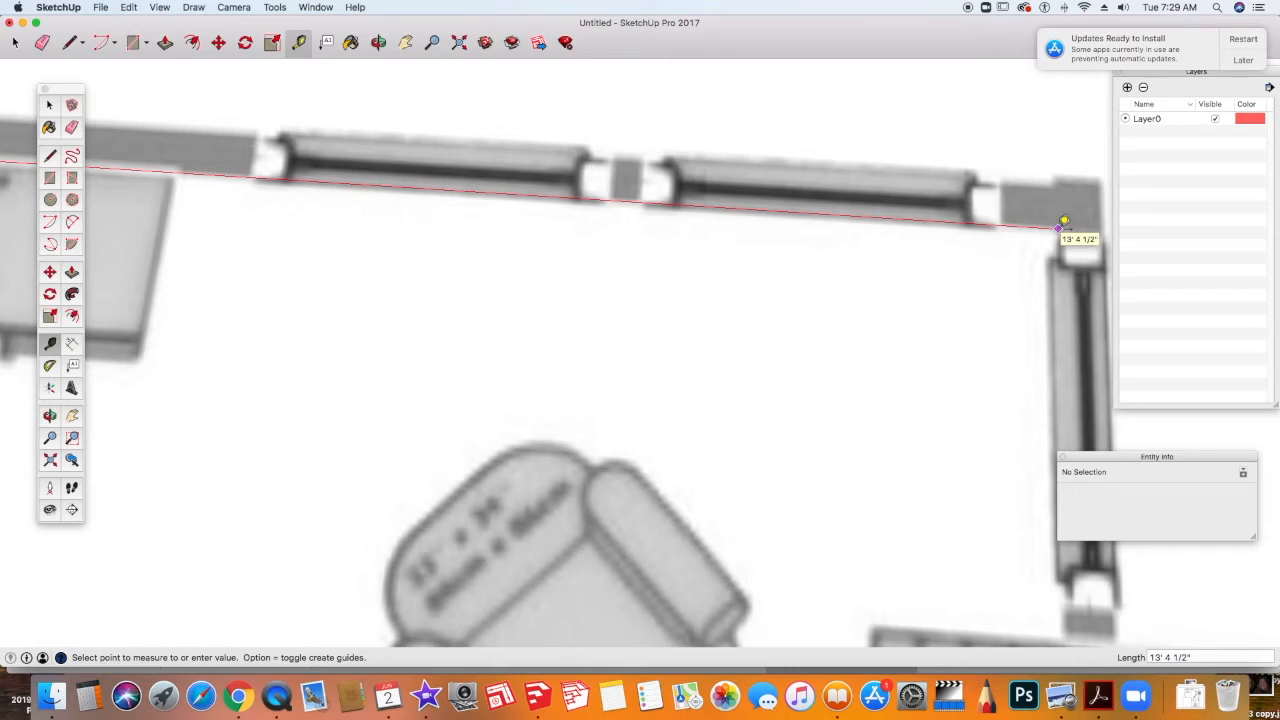
pyautogui.click(1064, 221)
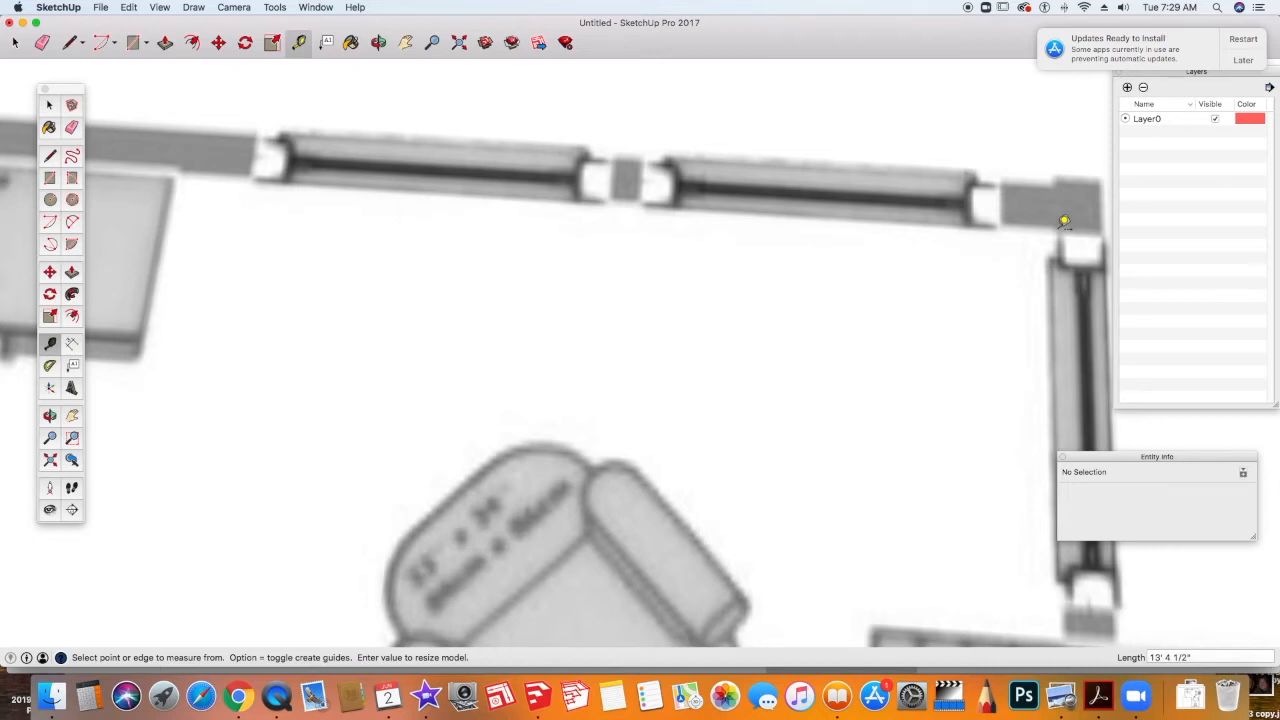
pyautogui.write('23')
pyautogui.press('Return')
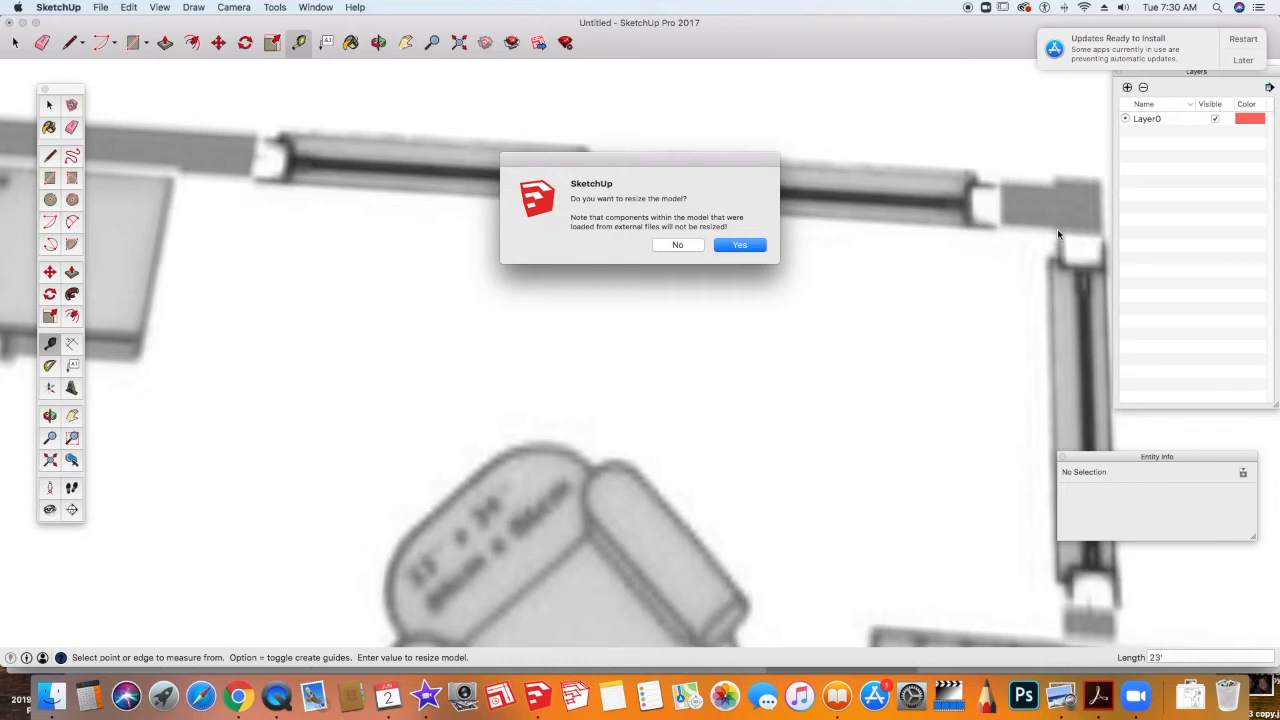
pyautogui.click(735, 246)
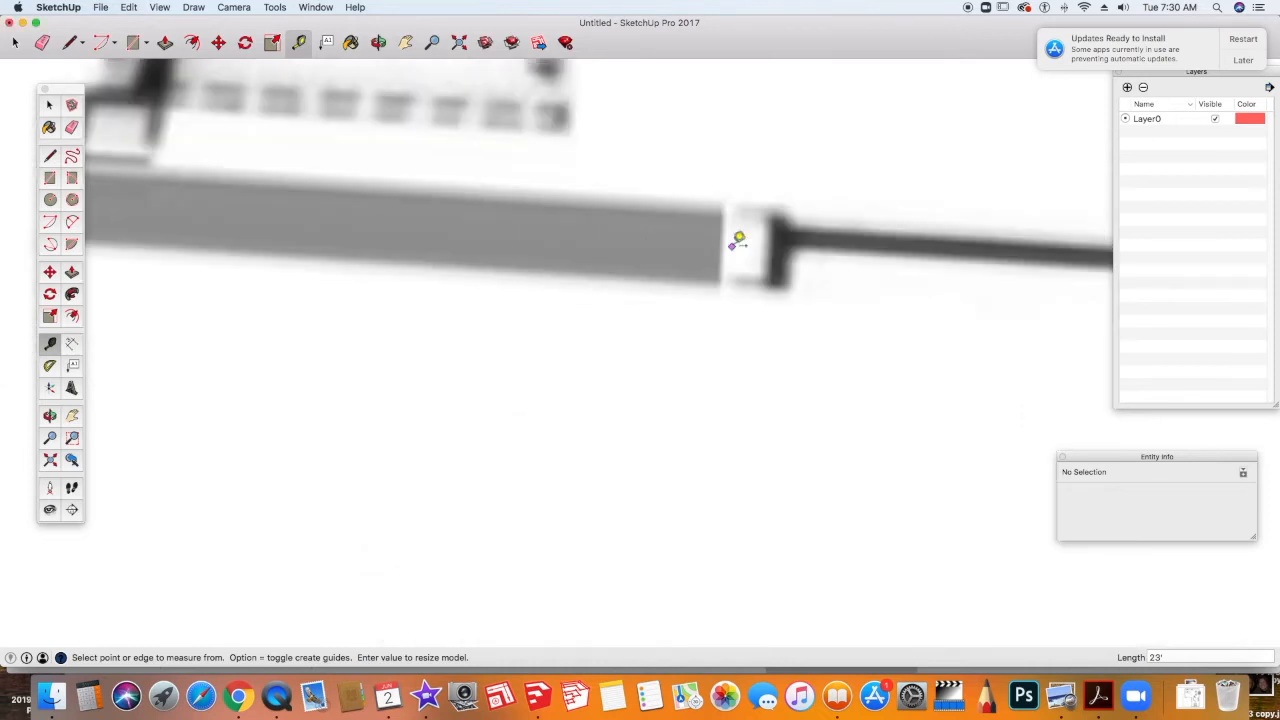
# Show the Entity Info and Layers windows and arrange them beside the floor plan
pyautogui.scroll(-10, 737, 240)
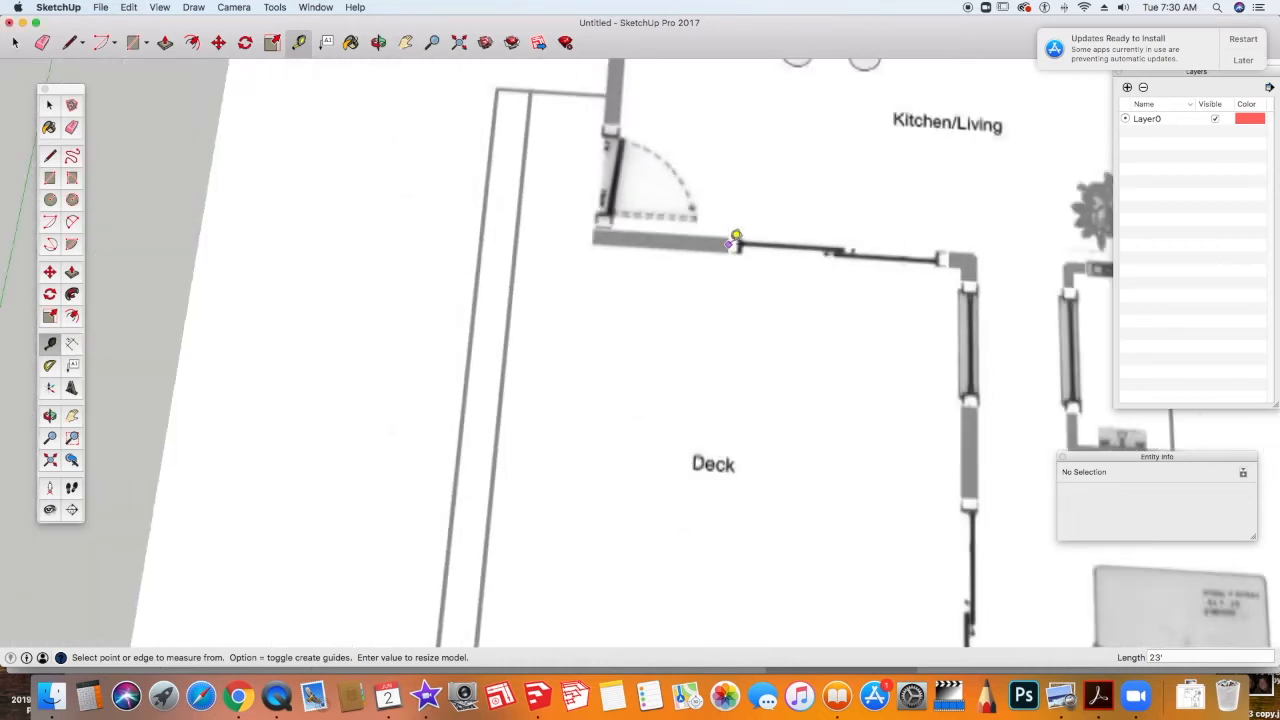
pyautogui.moveTo(858, 268); pyautogui.dragTo(594, 294, button='middle')
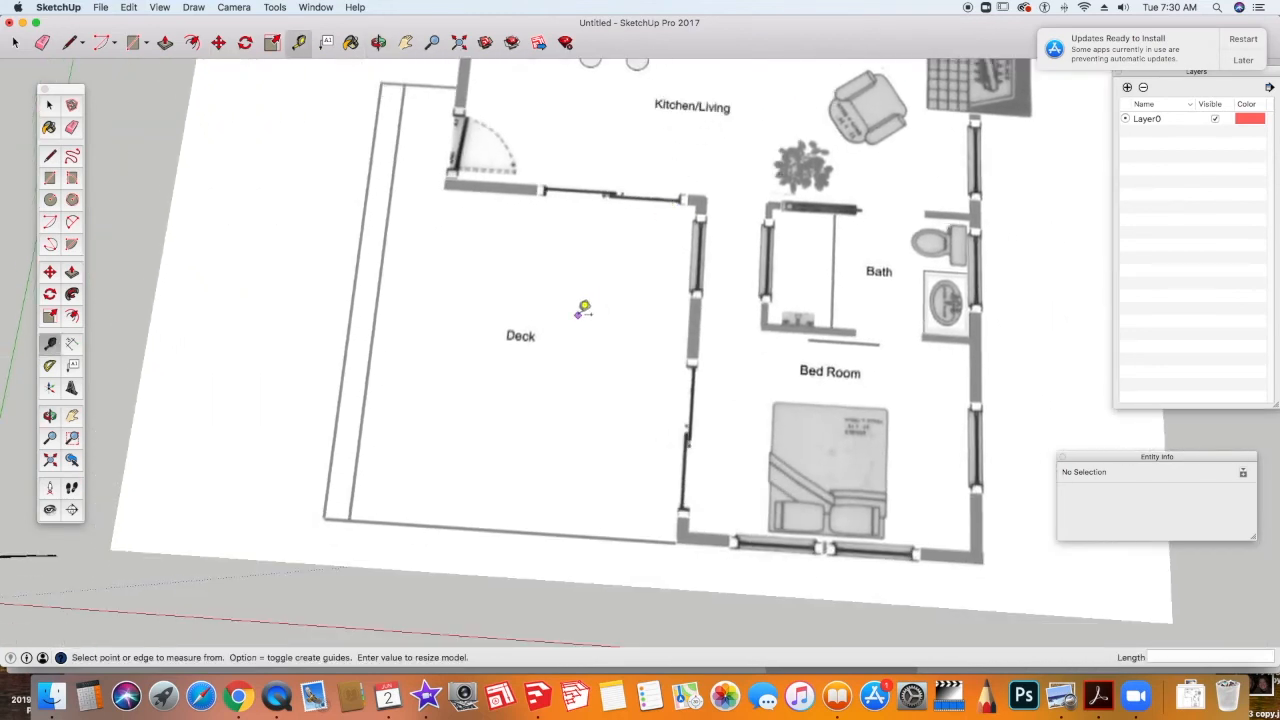
pyautogui.scroll(-5, 600, 296)
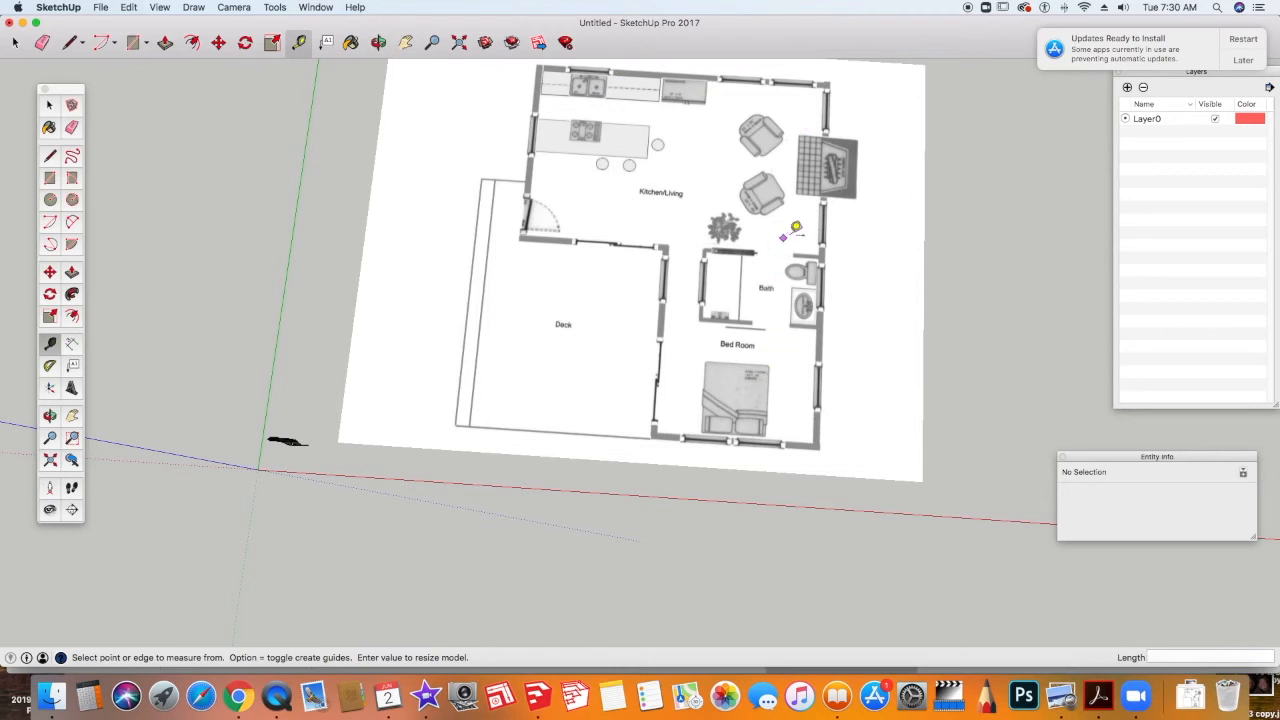
pyautogui.scroll(2, 795, 225)
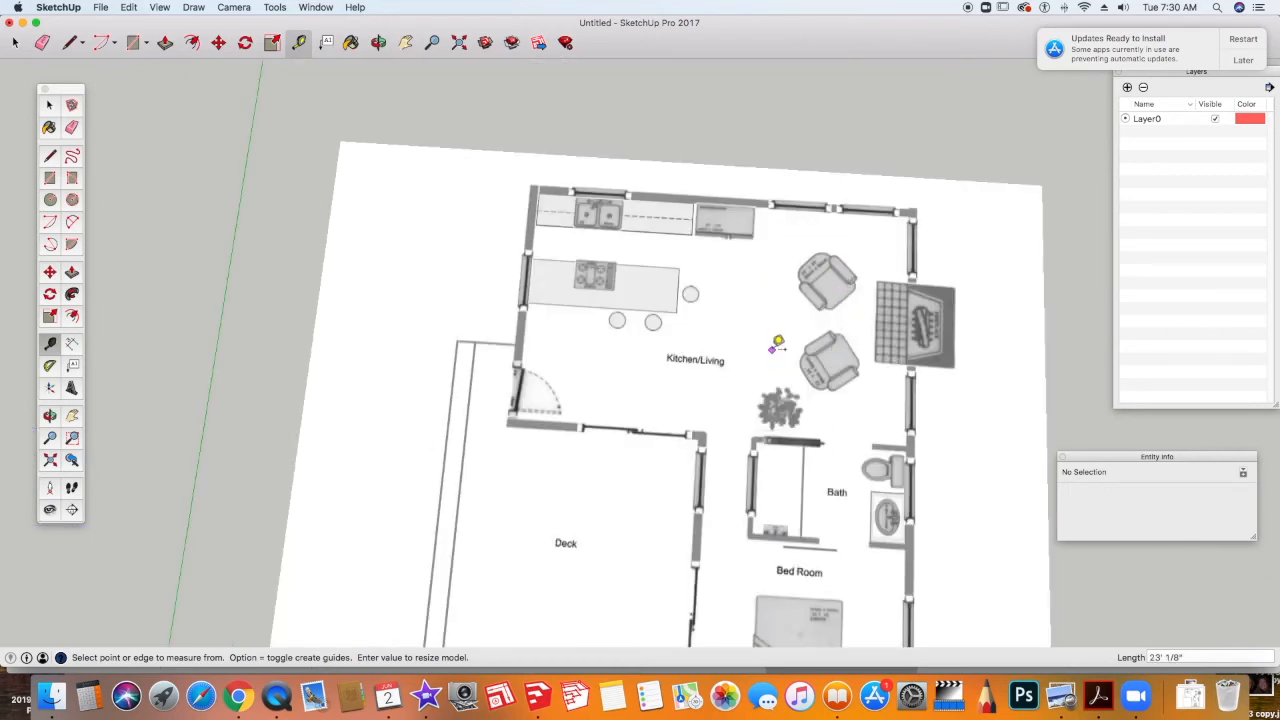
pyautogui.keyDown('shift'); pyautogui.moveTo(771, 349); pyautogui.dragTo(718, 253, button='middle'); pyautogui.keyUp('shift')
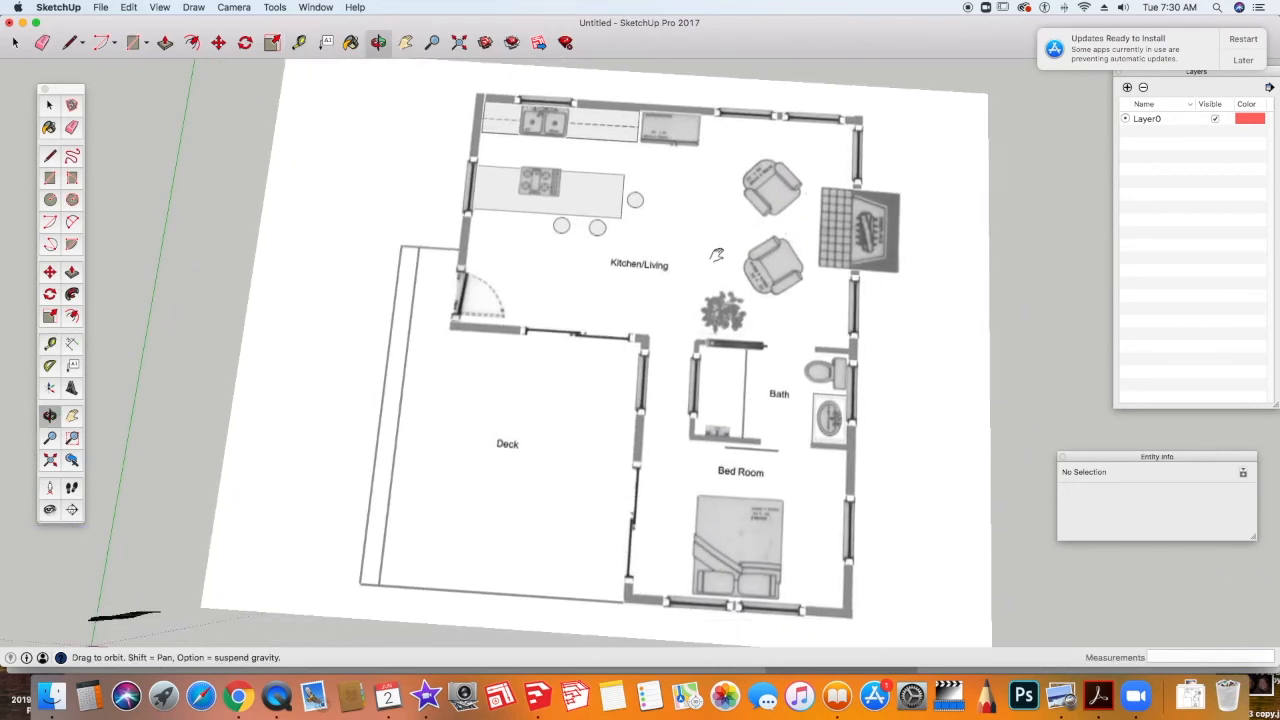
pyautogui.scroll(-1, 745, 291)
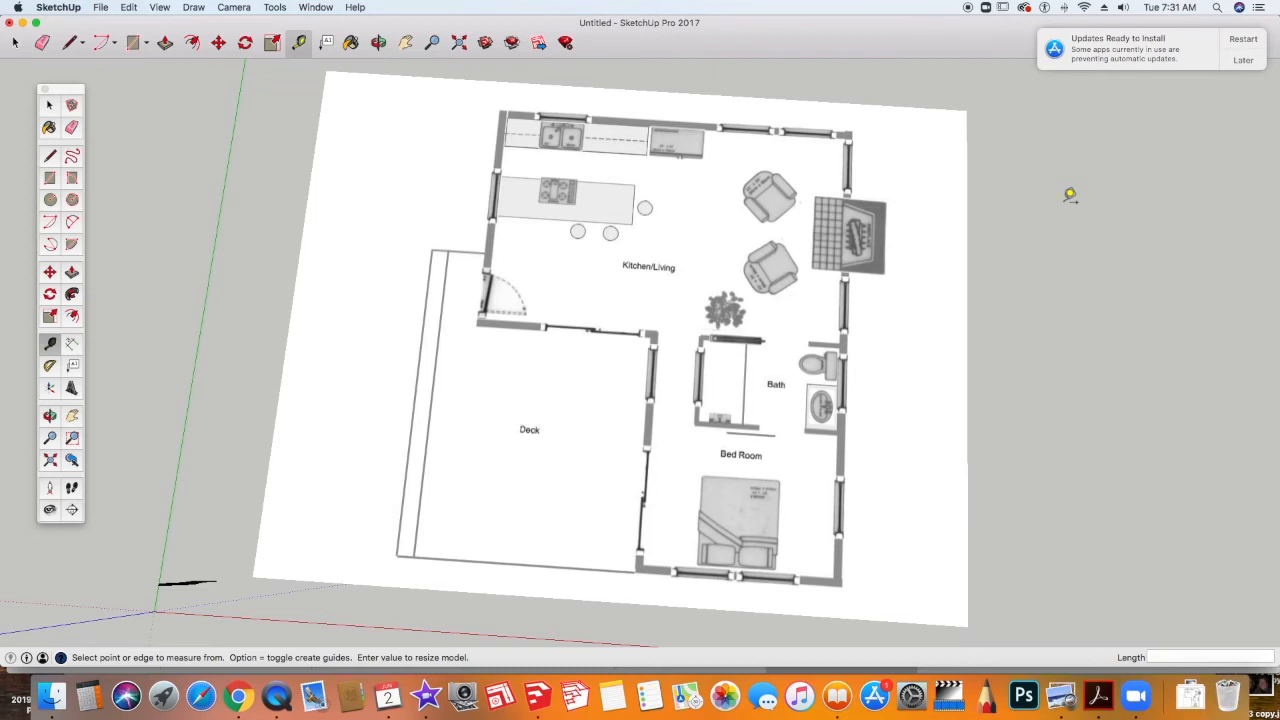
pyautogui.click(316, 7)
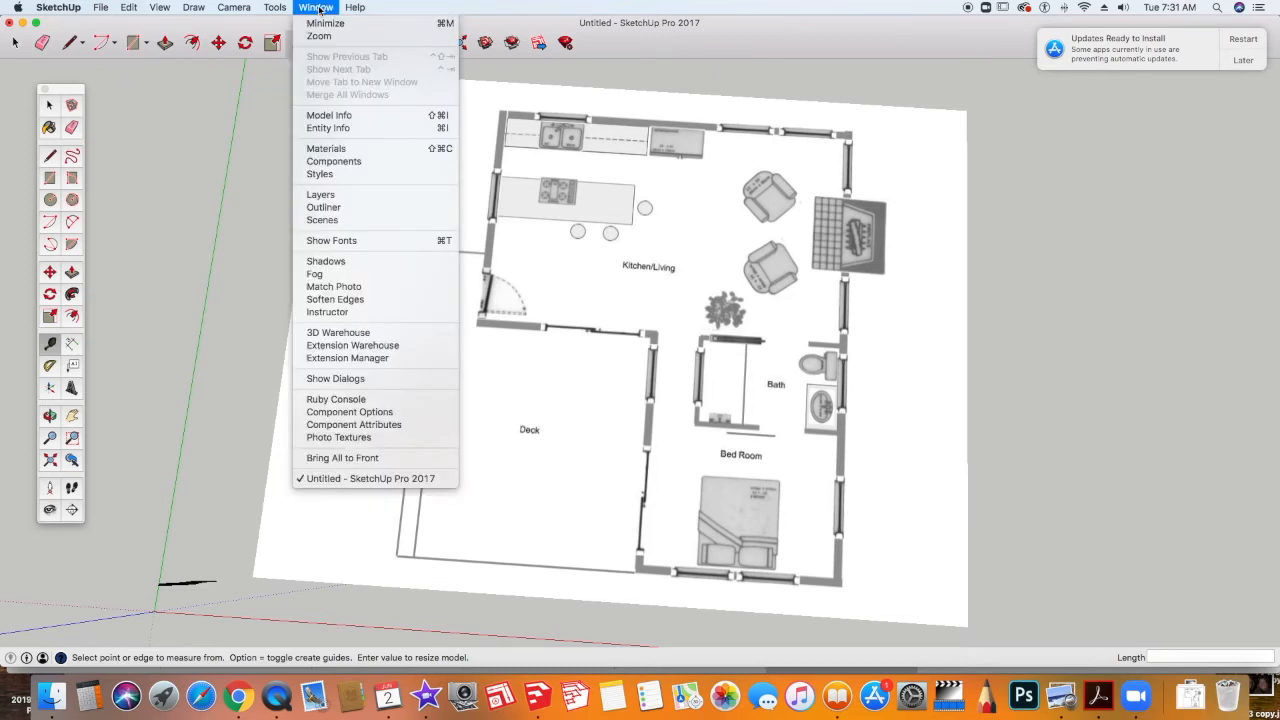
pyautogui.click(340, 128)
pyautogui.click(316, 7)
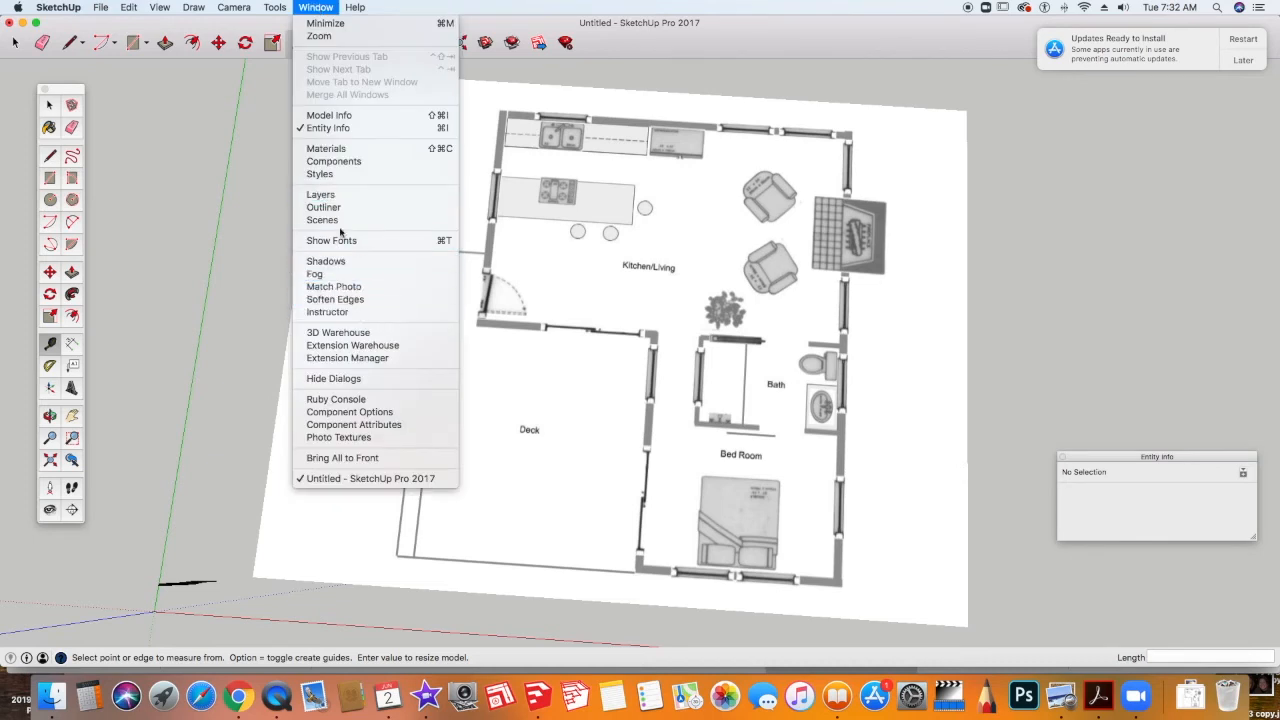
pyautogui.click(333, 194)
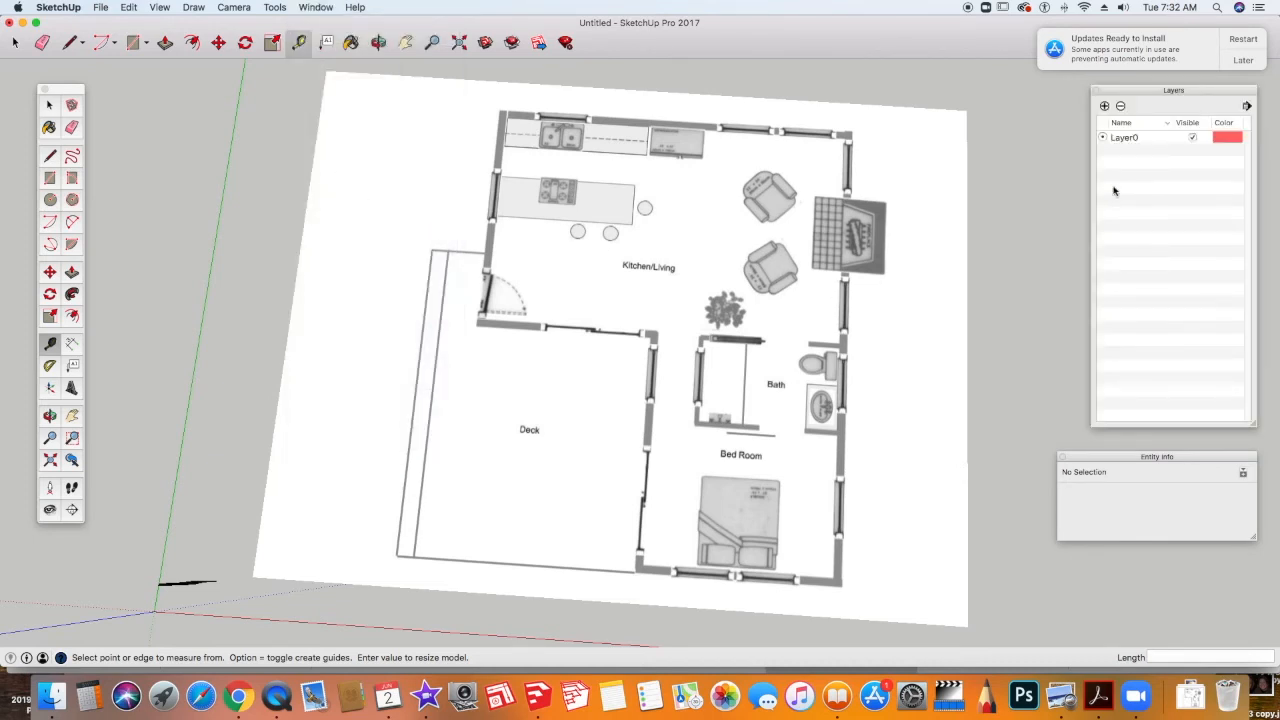
pyautogui.moveTo(1123, 90); pyautogui.dragTo(1033, 83)
pyautogui.moveTo(1090, 457); pyautogui.dragTo(1034, 449)
# Explode the floor plan image and turn the result into a group
pyautogui.press('space')
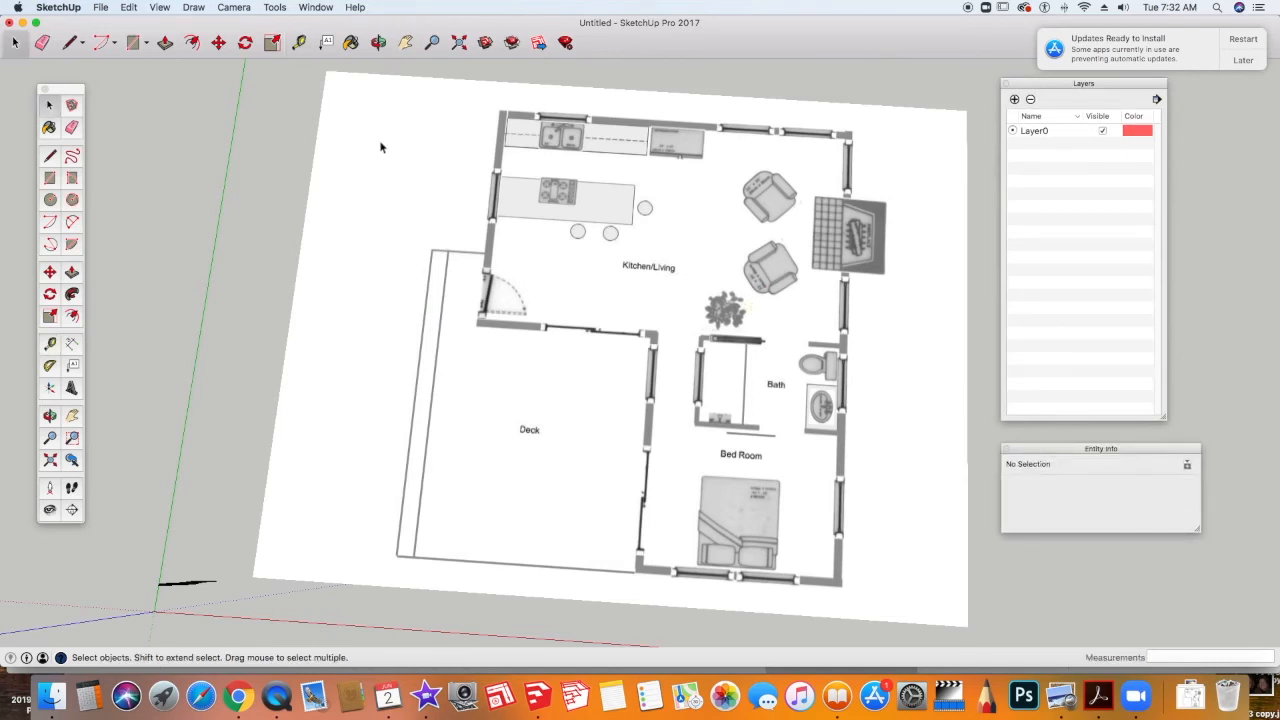
pyautogui.click(406, 165)
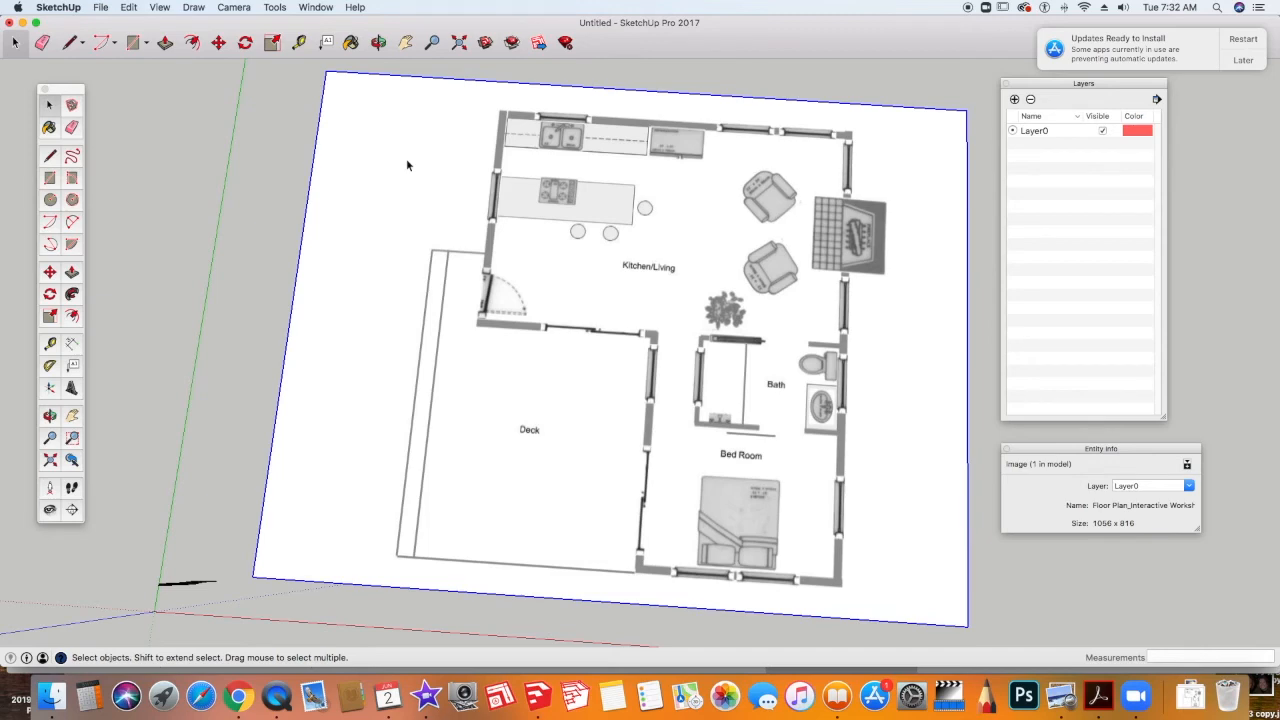
pyautogui.rightClick(407, 163)
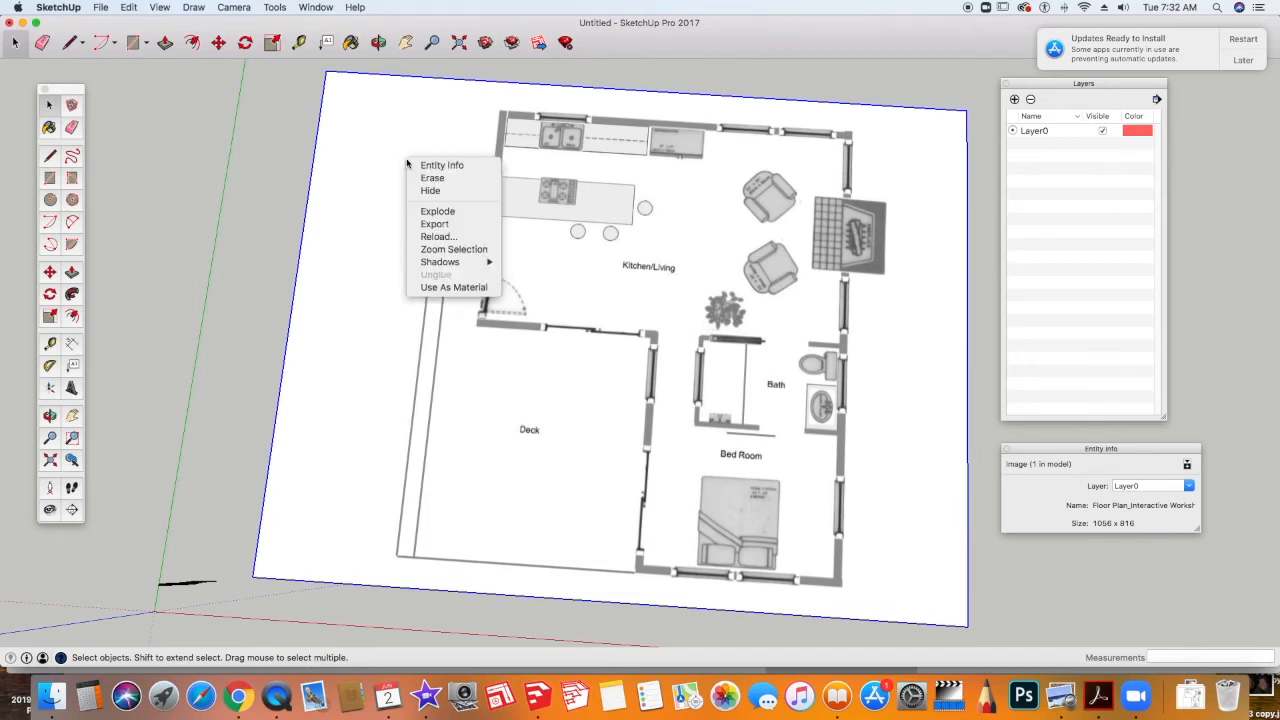
pyautogui.click(443, 209)
pyautogui.rightClick(411, 193)
pyautogui.click(477, 298)
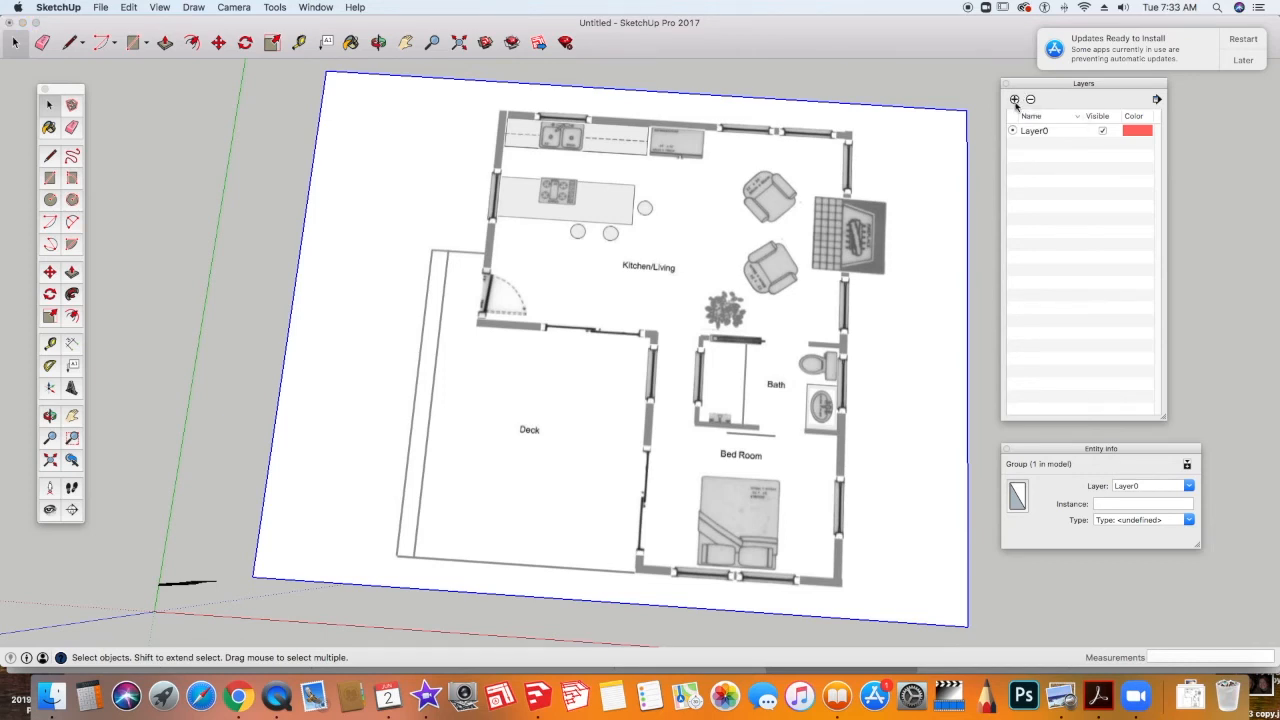
# Add a new layer named Floor Plan to the model
pyautogui.click(1014, 100)
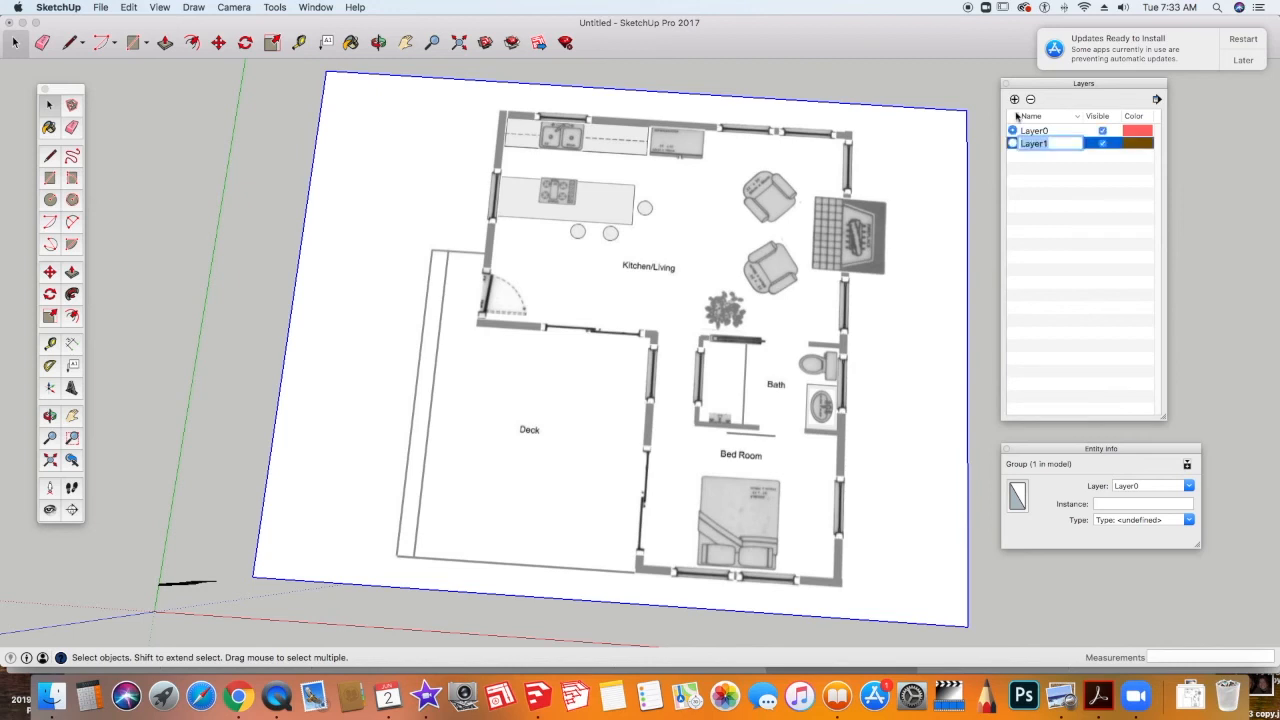
pyautogui.write('Floor Plan')
pyautogui.click(1101, 363)
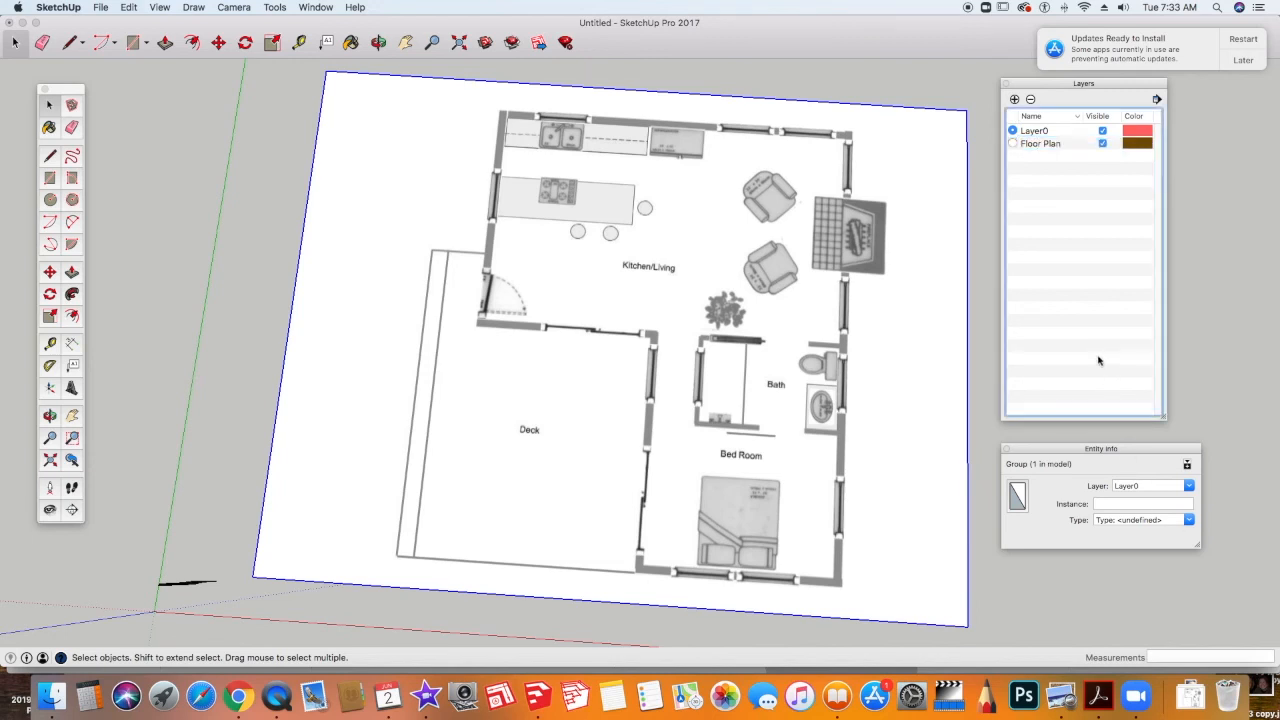
# Assign the floor plan group to the Floor Plan layer and check it by turning that layer's visibility off and on
pyautogui.click(1189, 487)
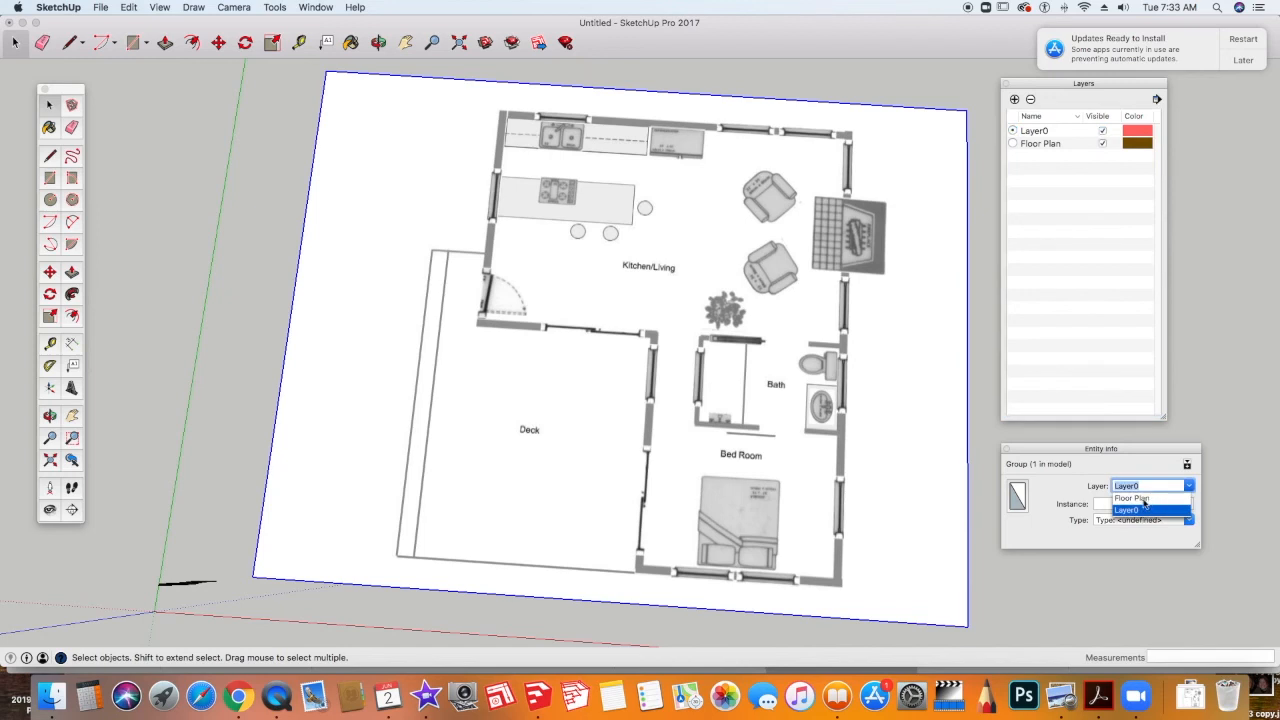
pyautogui.click(1144, 499)
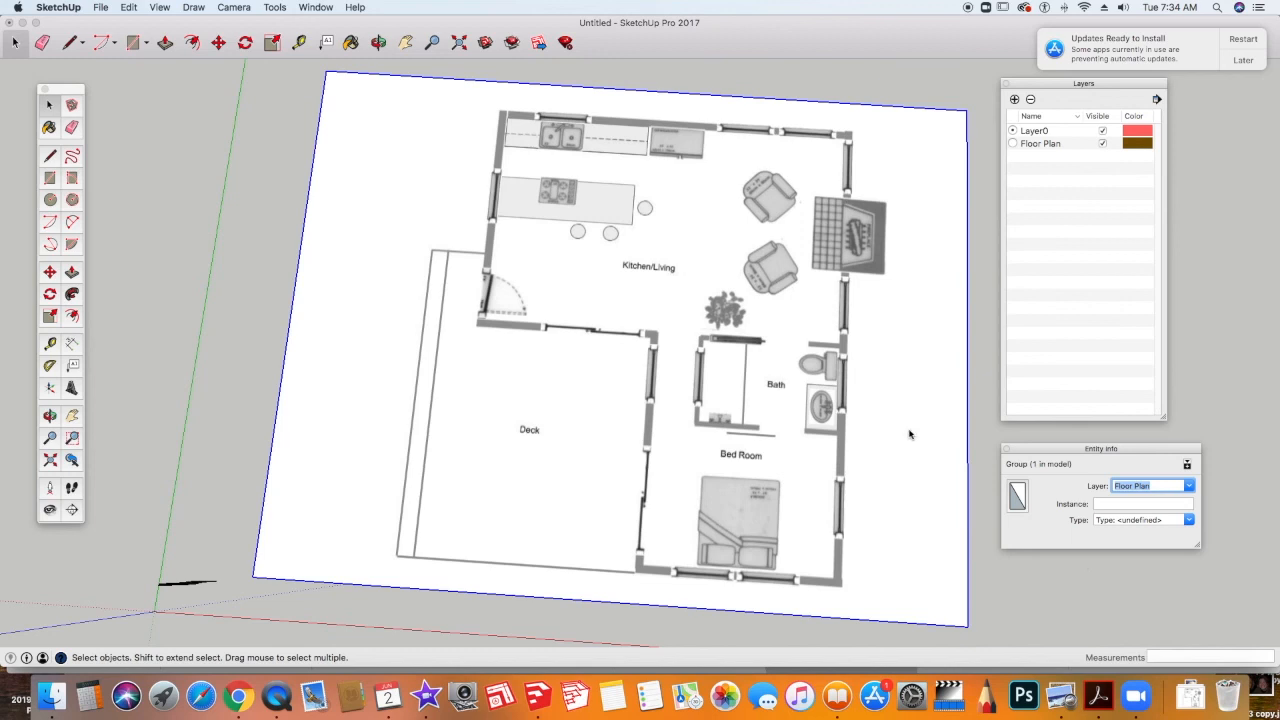
pyautogui.click(1103, 145)
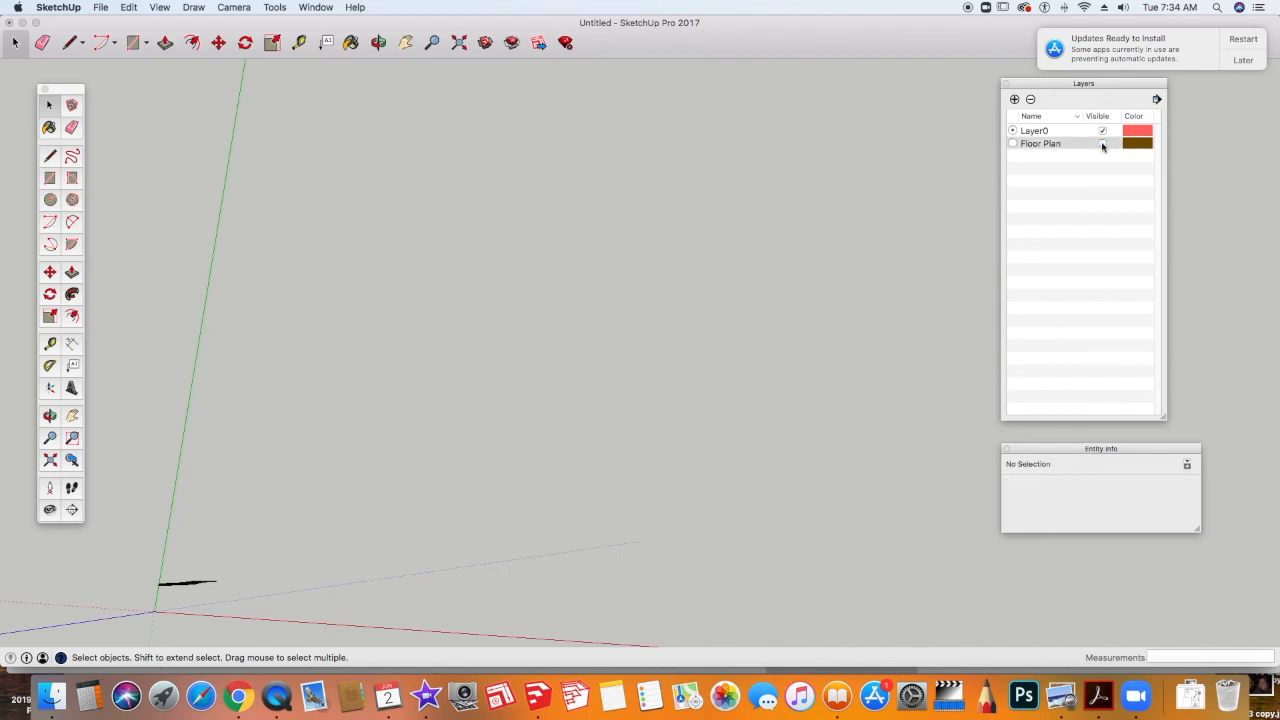
pyautogui.click(1103, 145)
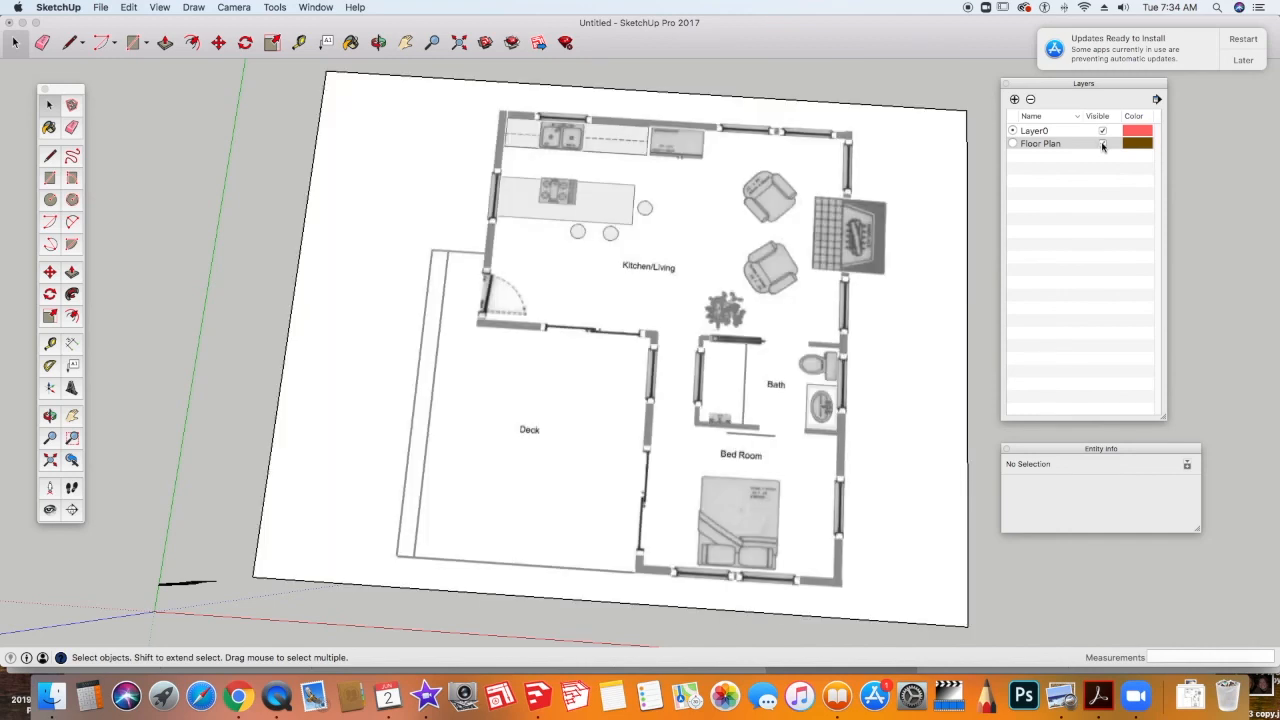
# Lock the floor plan group
pyautogui.click(873, 310)
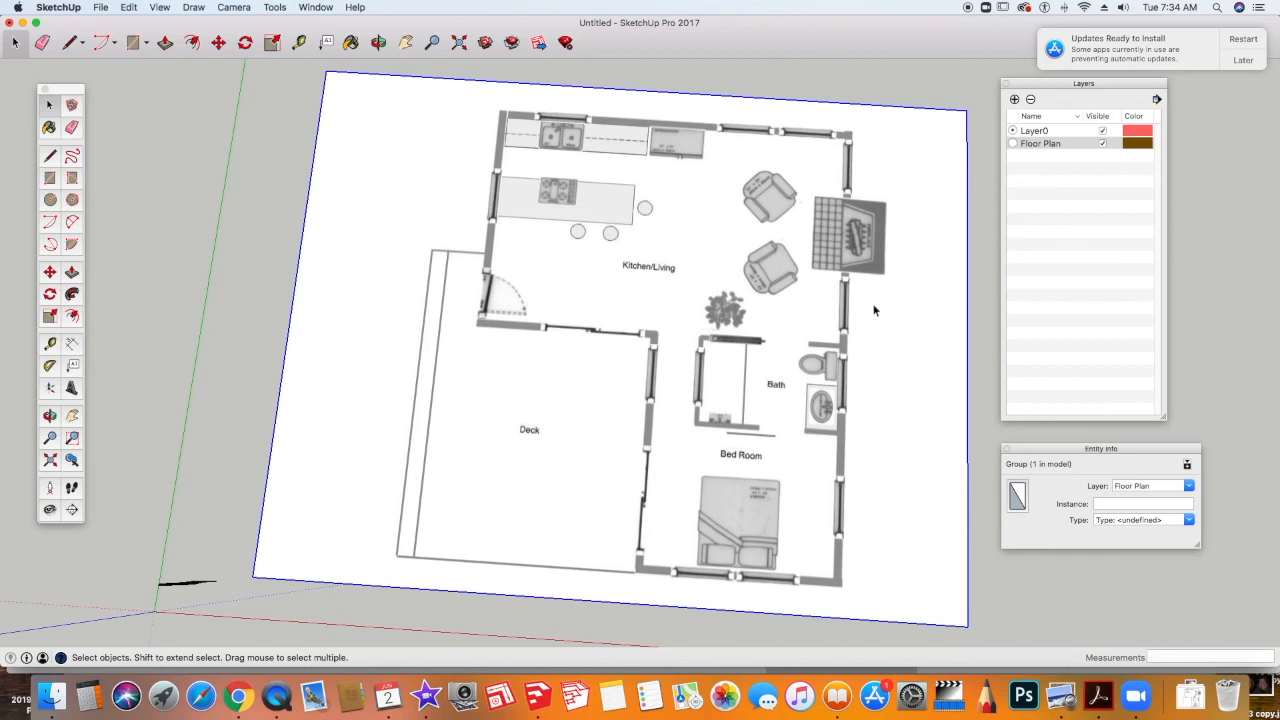
pyautogui.rightClick(873, 310)
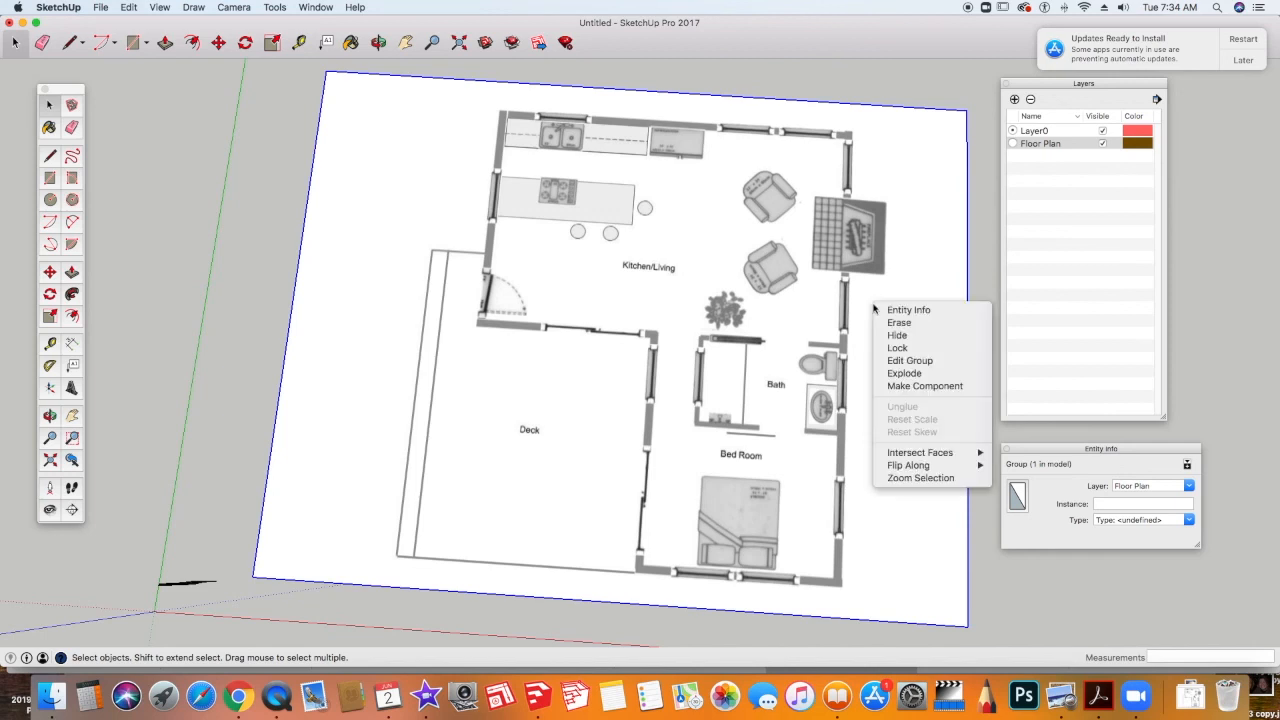
pyautogui.click(903, 348)
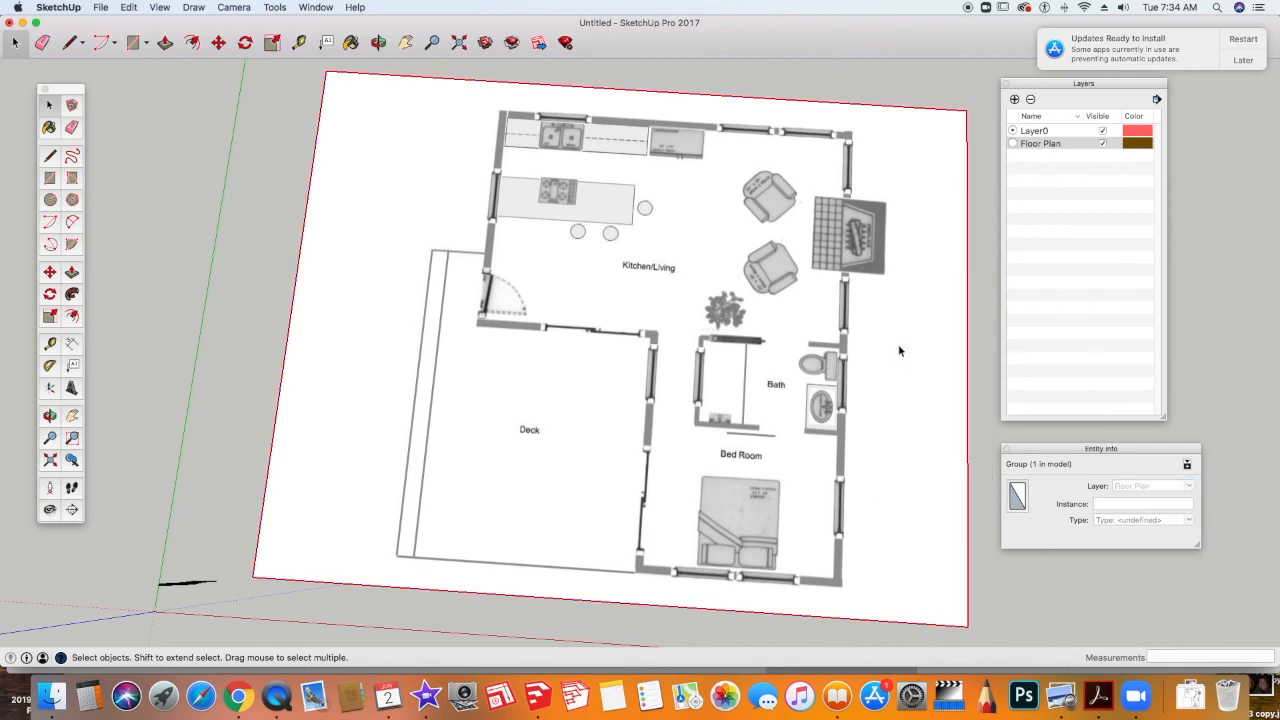